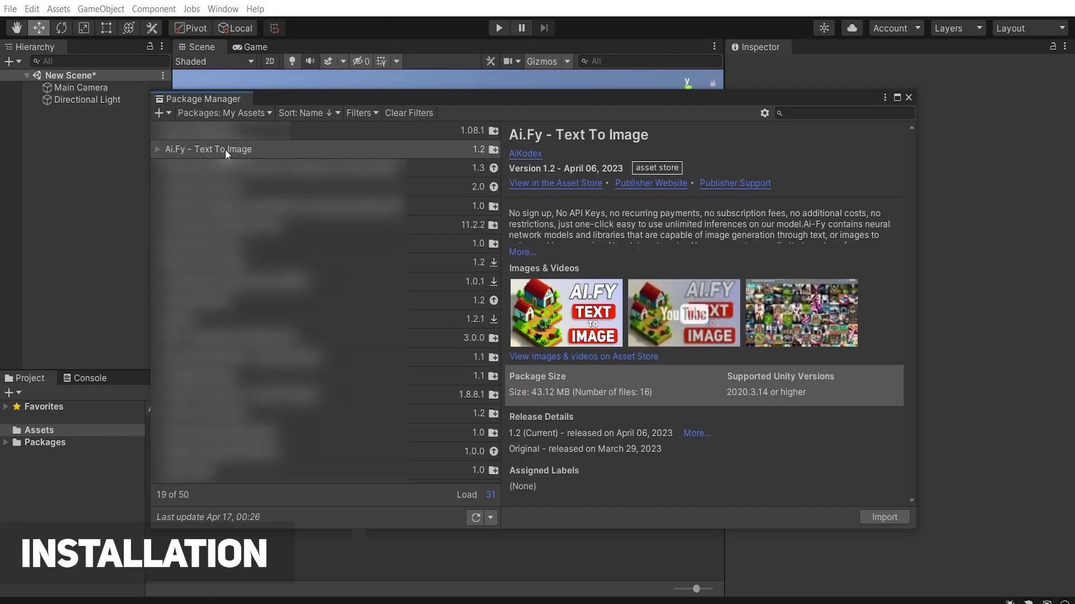
Import the Ai.Fy - Text To Image asset into the project, installing its Package Manager dependencies
click(225, 150)
click(884, 523)
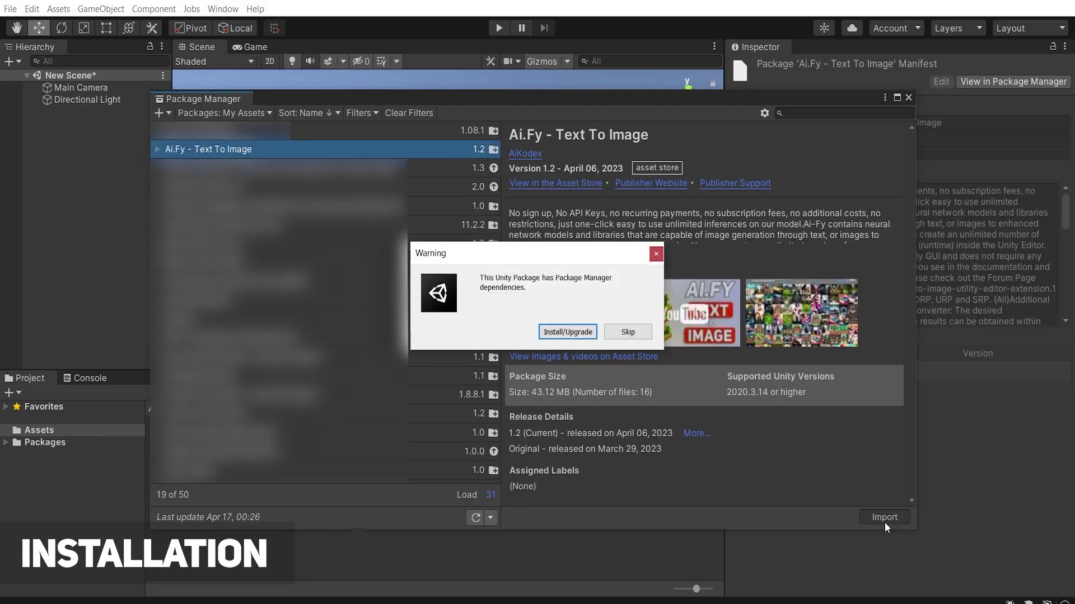
click(551, 332)
click(753, 555)
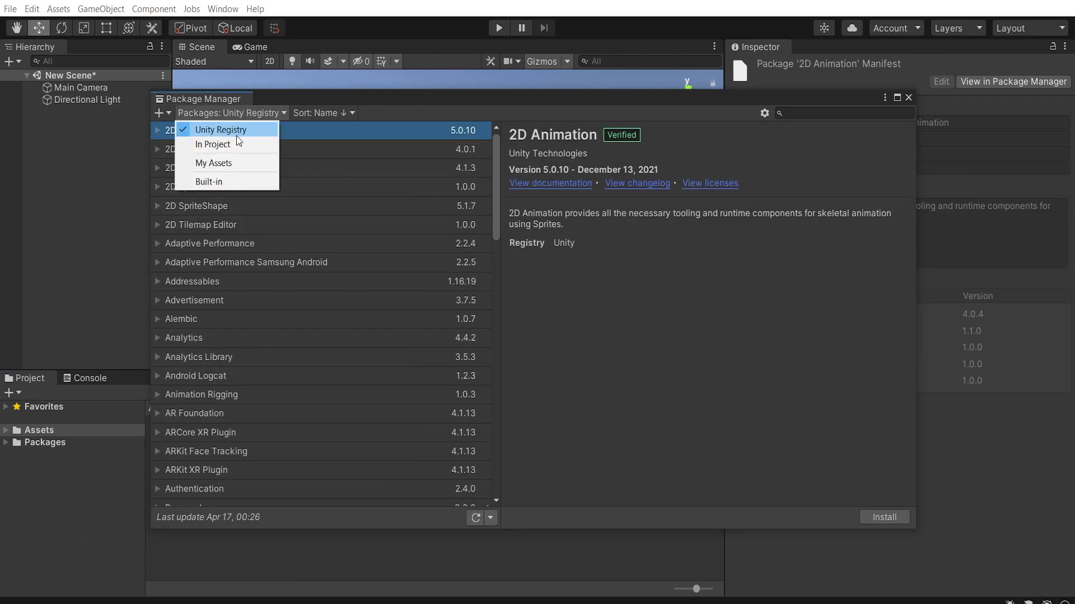
Check the Barracuda and Editor Coroutines entries among the packages in the project, and close the Package Manager
click(212, 145)
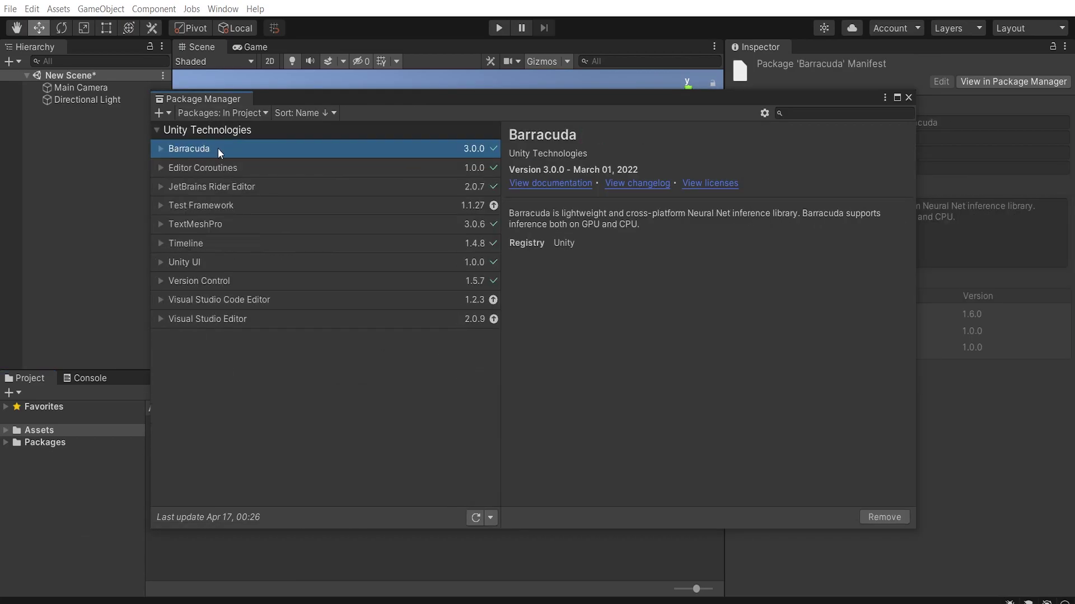
click(218, 171)
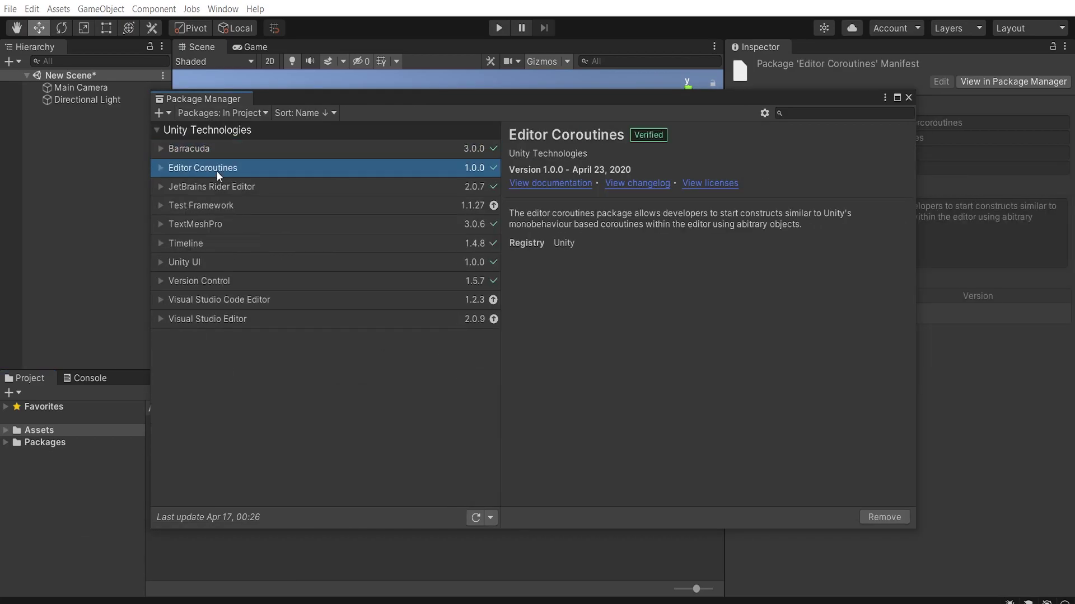
click(908, 98)
Open the Example scene from the Assets/Aify/Demo folder and show it in the Game view
double_click(184, 448)
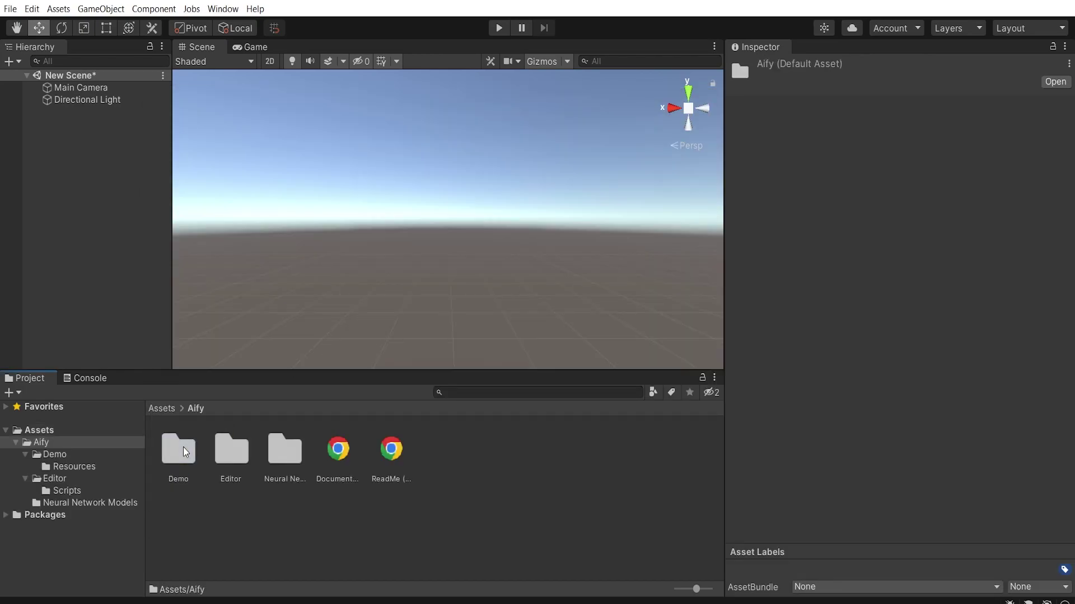
click(183, 448)
double_click(183, 447)
double_click(232, 448)
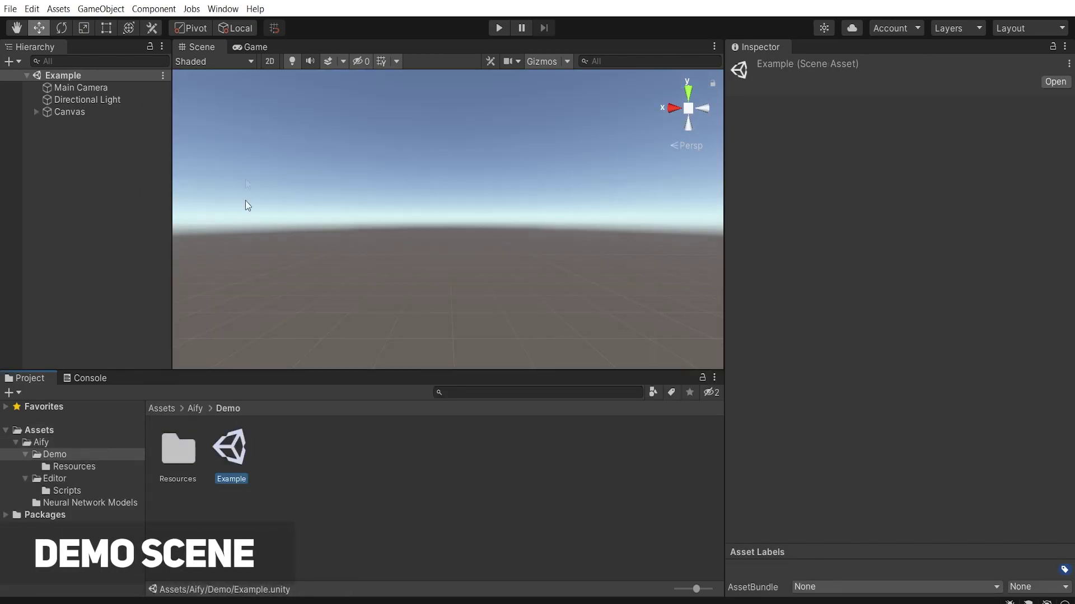
click(246, 44)
Play the scene and generate an image from the Interior Design sample prompt
click(499, 29)
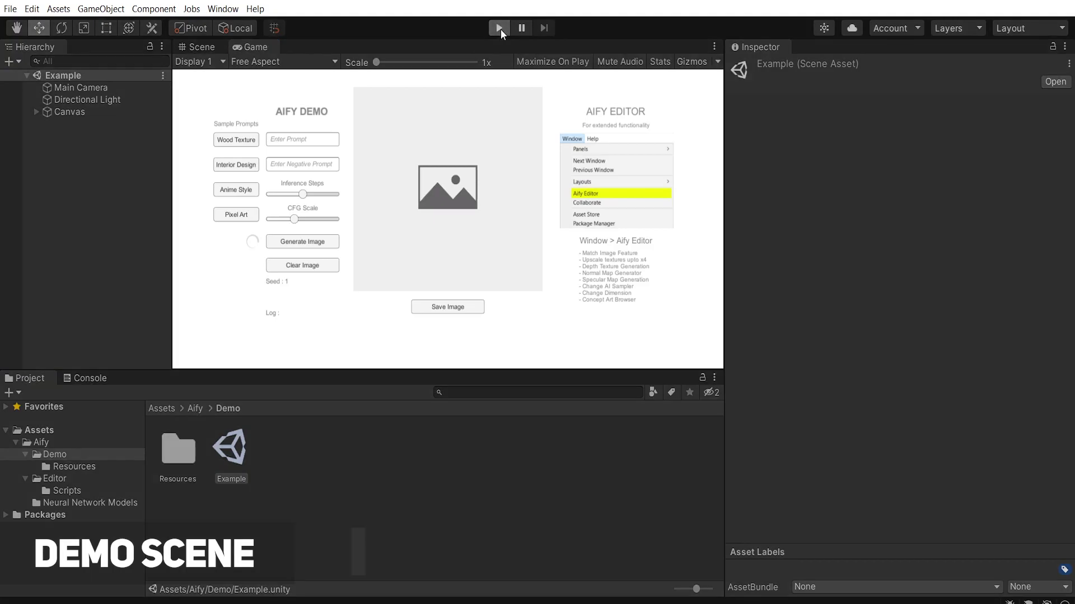
click(236, 166)
click(283, 247)
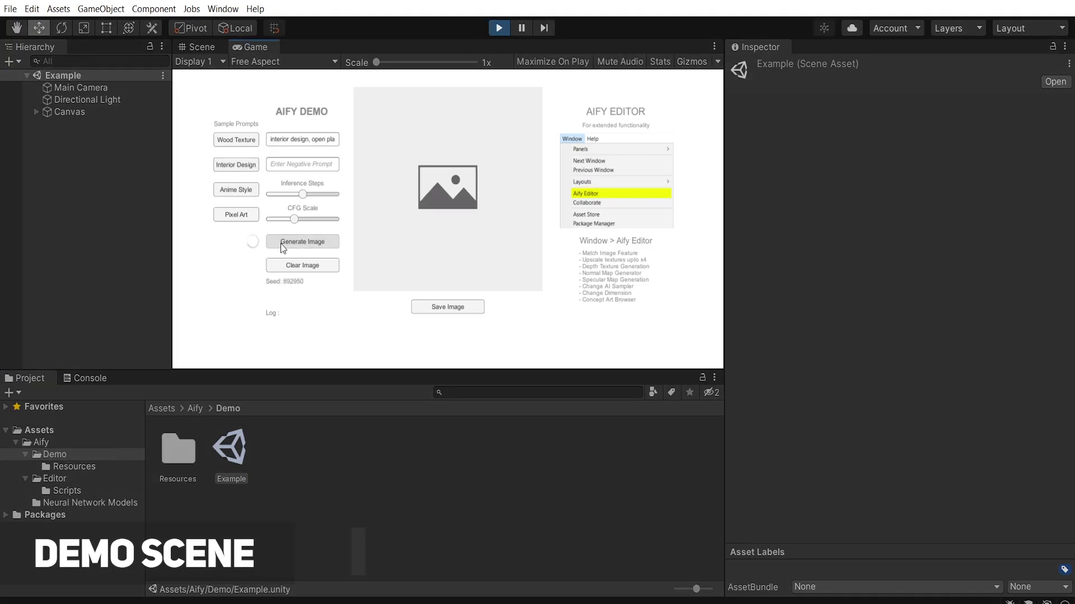
Generate an image from the Pixel Art sample prompt and save it to the project
click(240, 217)
click(284, 243)
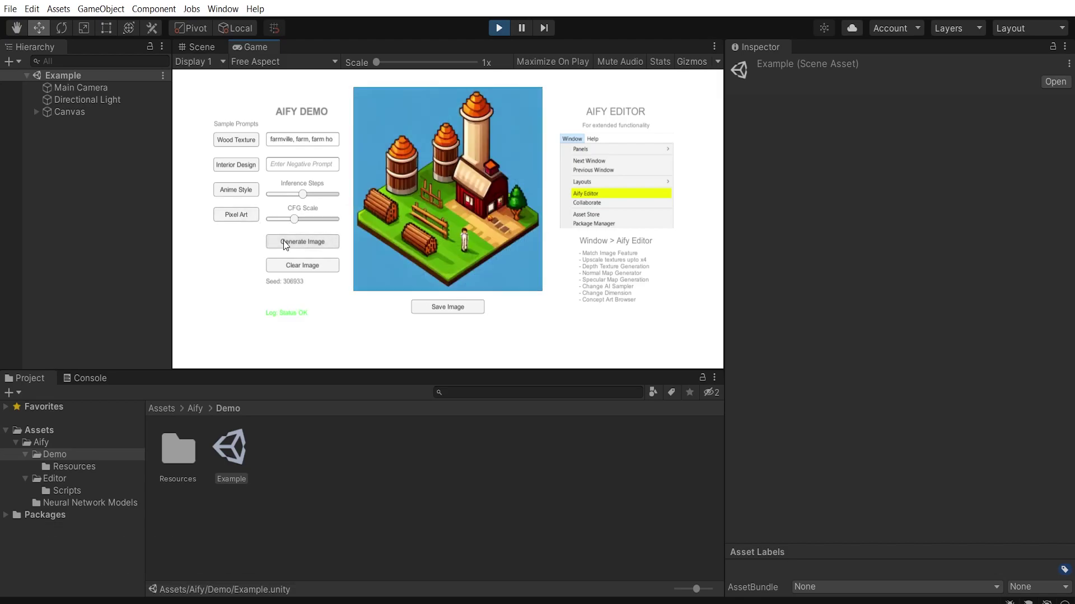
click(452, 306)
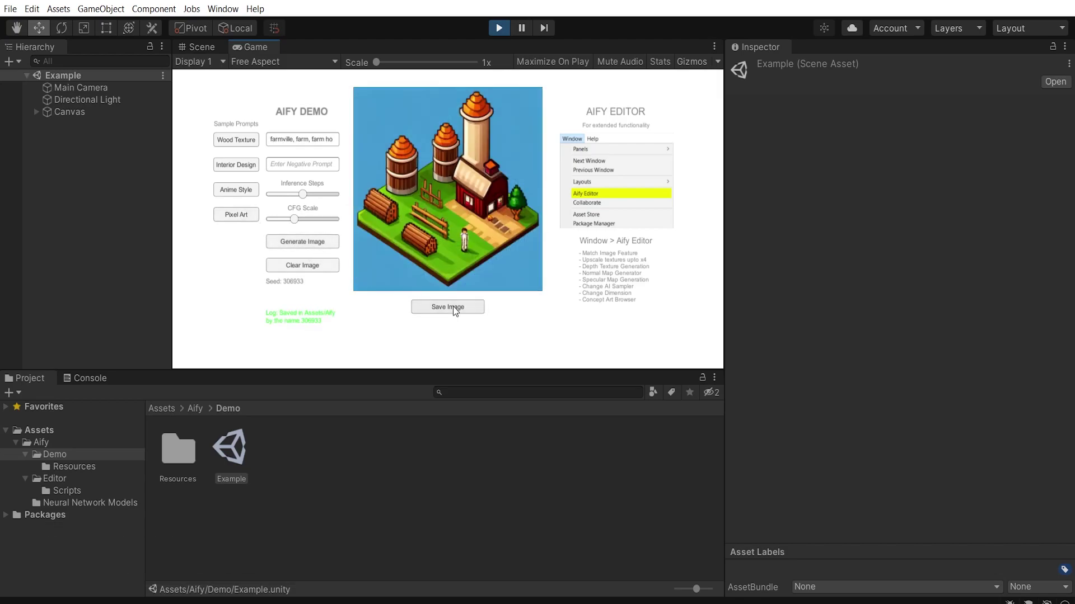
Clear the generated image in the demo and stop playing the scene
click(328, 268)
key(ctrl+p)
Open the Aify Editor, dock it beside the Inspector and widen the docked area
click(222, 9)
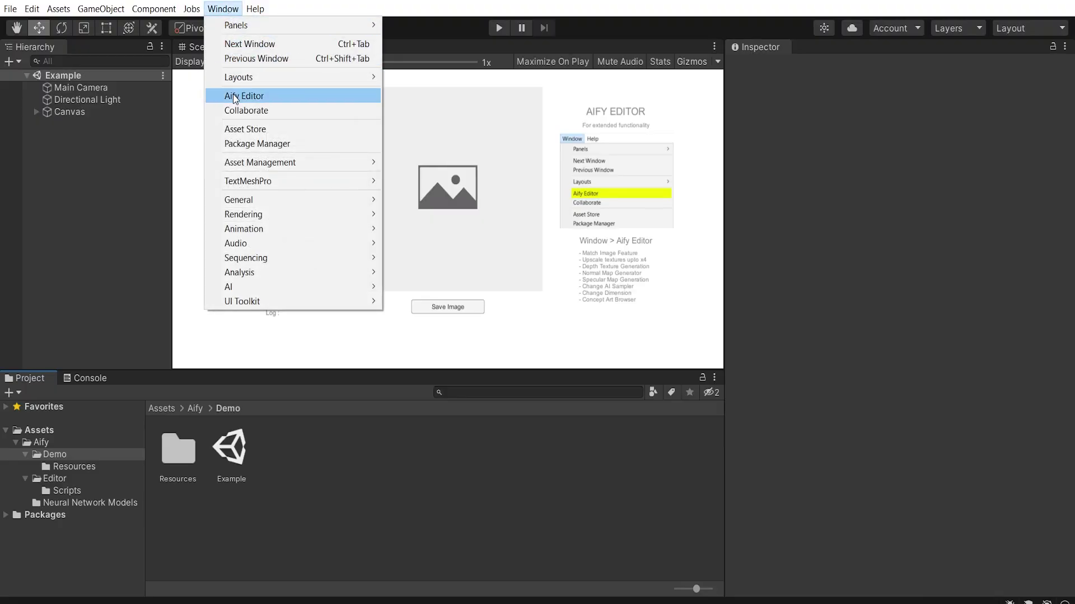
click(237, 97)
drag(354, 138, 816, 48)
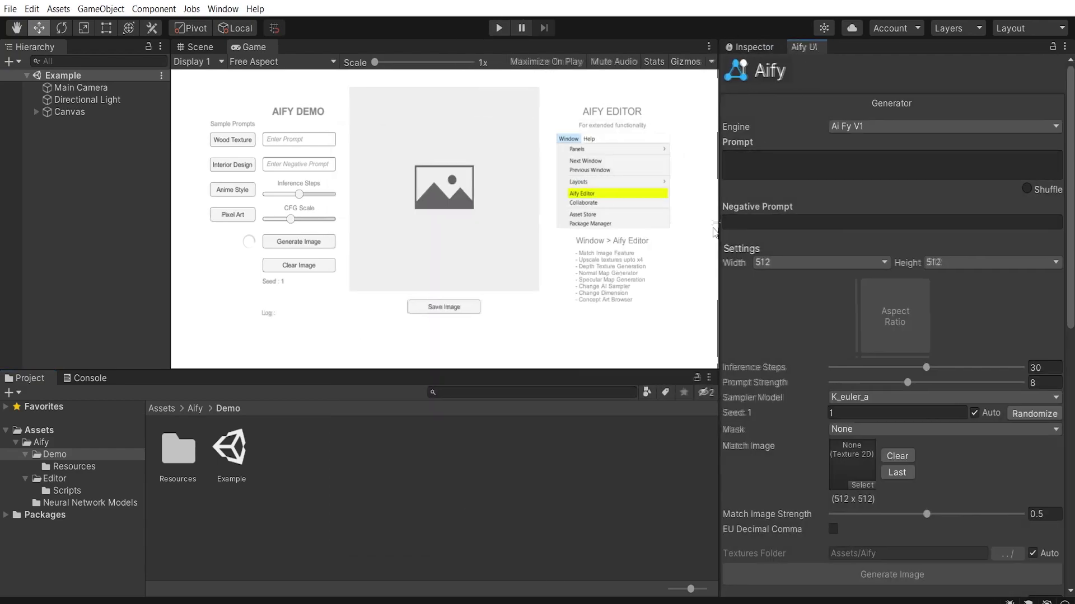
drag(726, 235, 687, 251)
mouse_move(1070, 193)
mouse_down()
mouse_move(1067, 471)
mouse_move(1073, 189)
mouse_up()
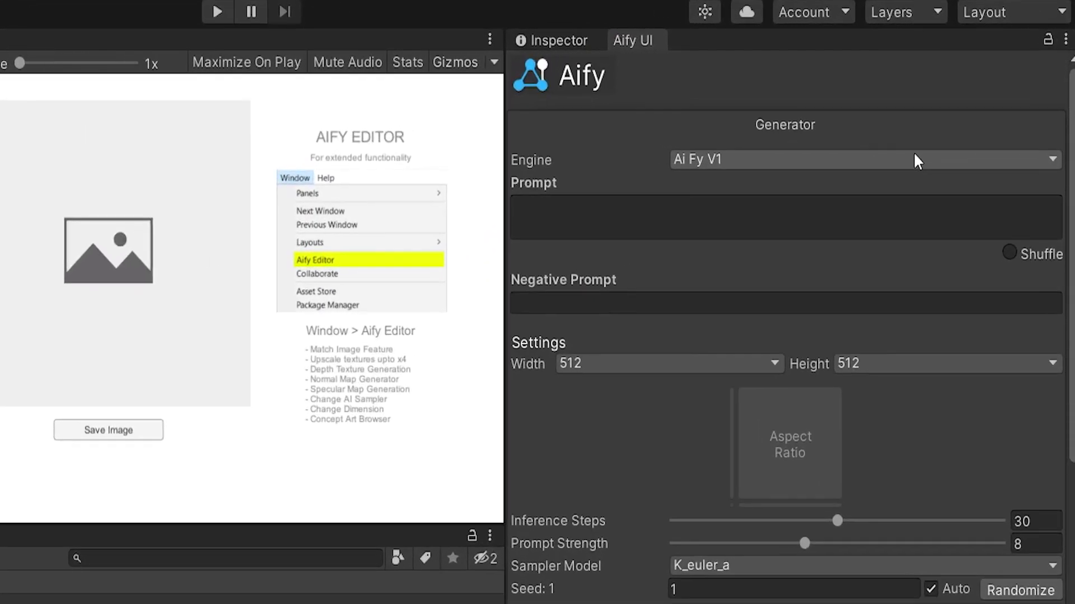
Set the engine to Ai Fy XL and generate an image from the prompt "2D platformer, trees and bushes, background, pixel art"
click(894, 126)
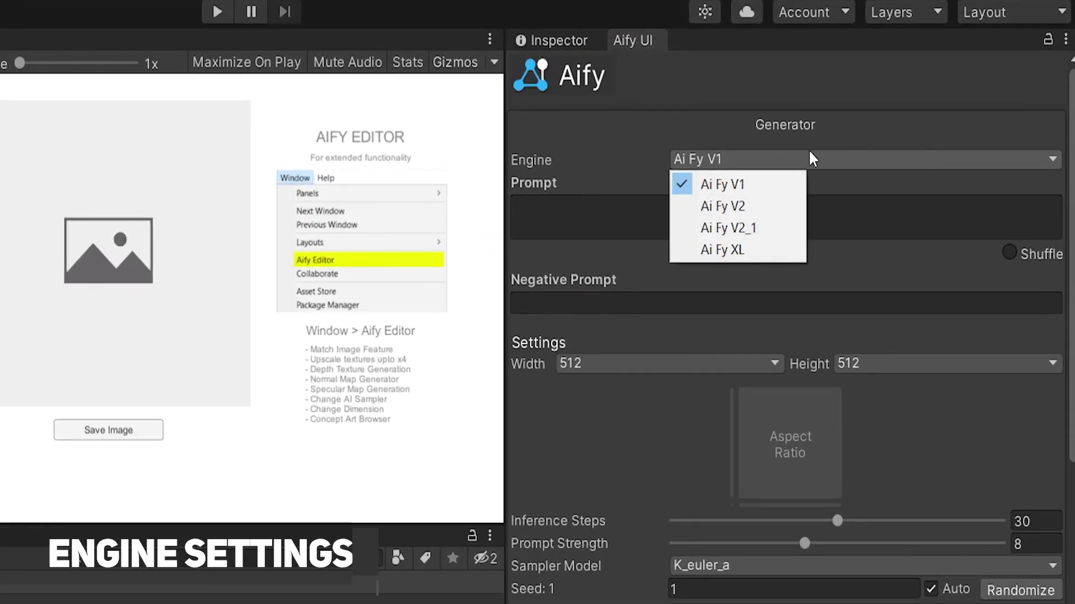
click(766, 251)
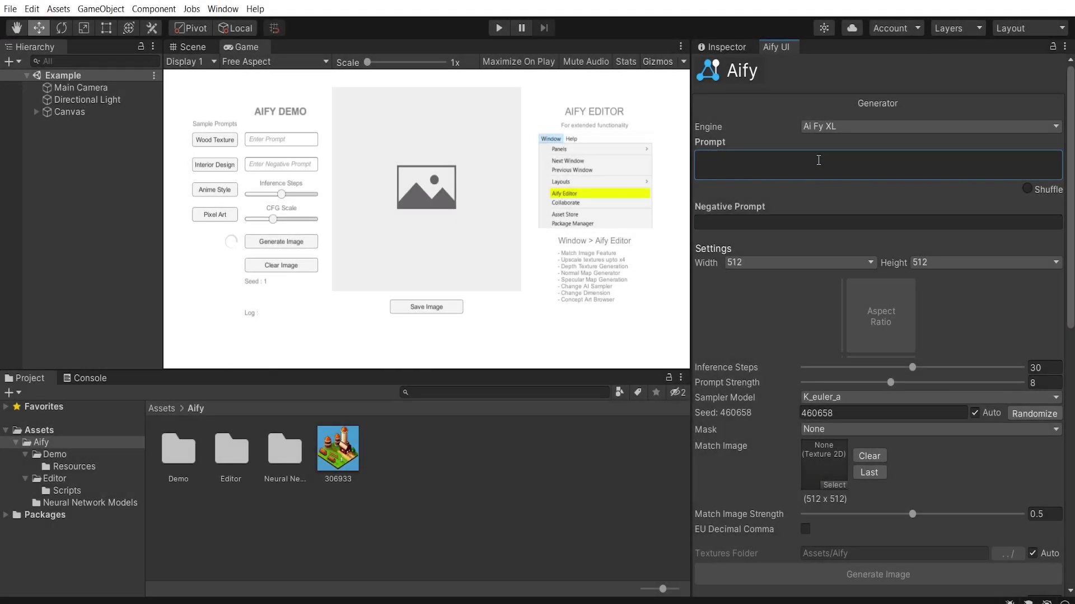
click(814, 162)
text(2D plat)
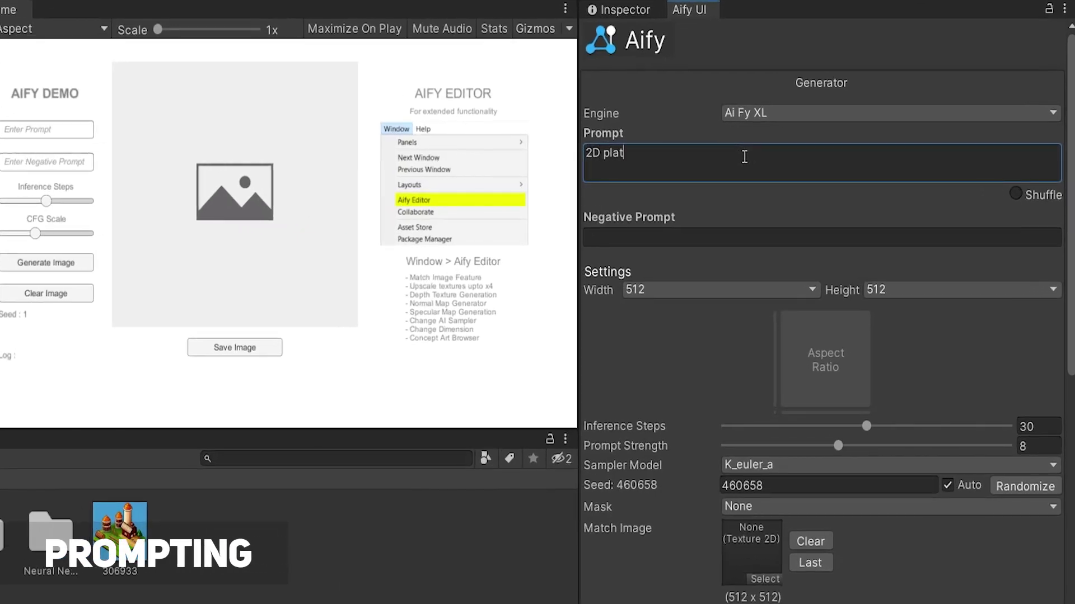
text(former, trees and bushes)
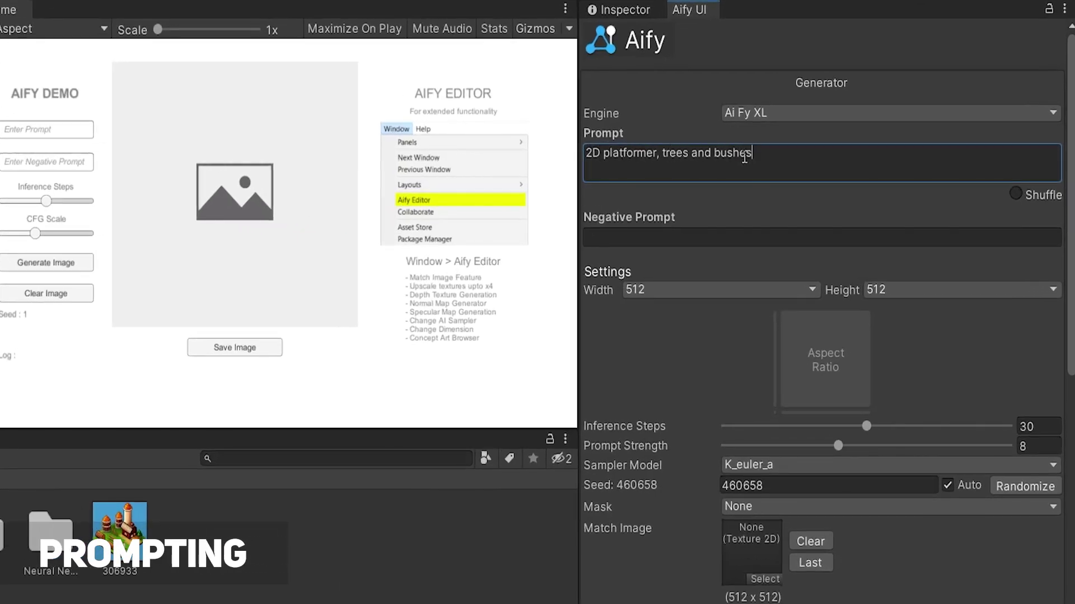
text(, background, pixel art)
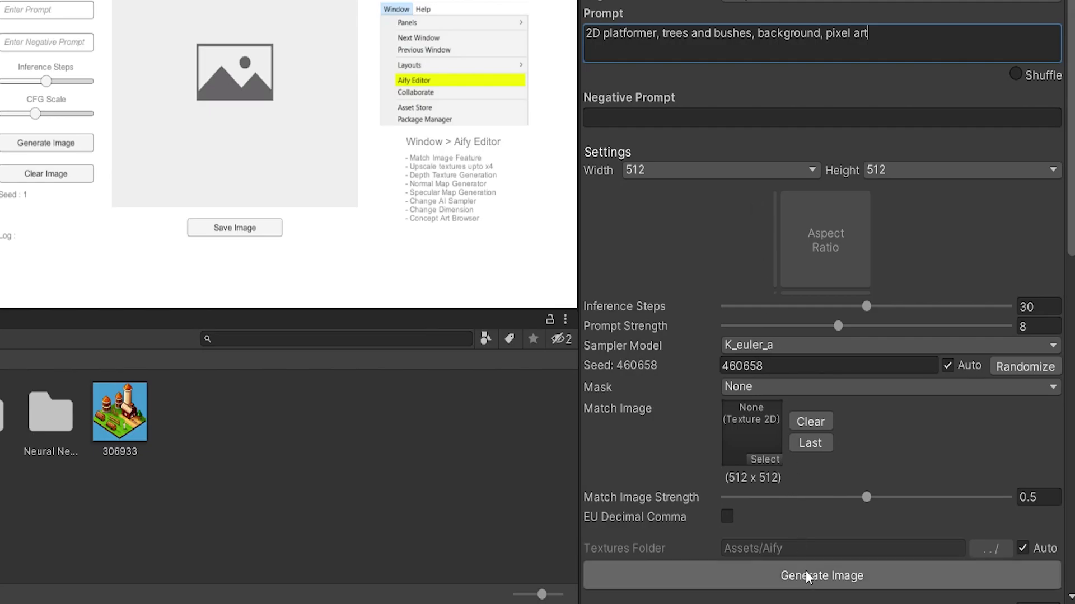
click(805, 573)
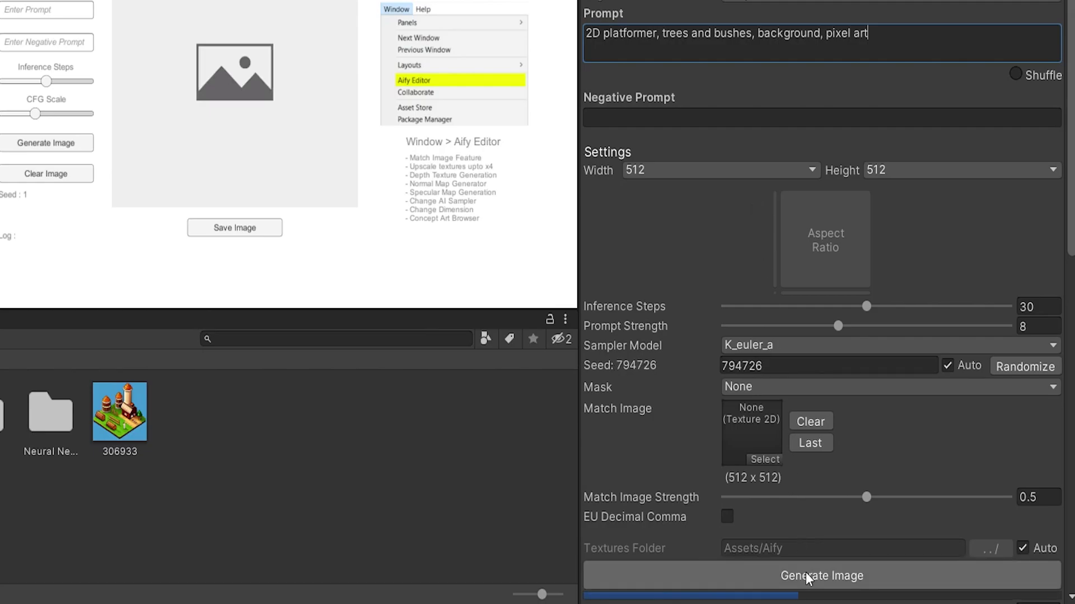
scroll(911, 295, down, 10)
scroll(822, 302, up, 1)
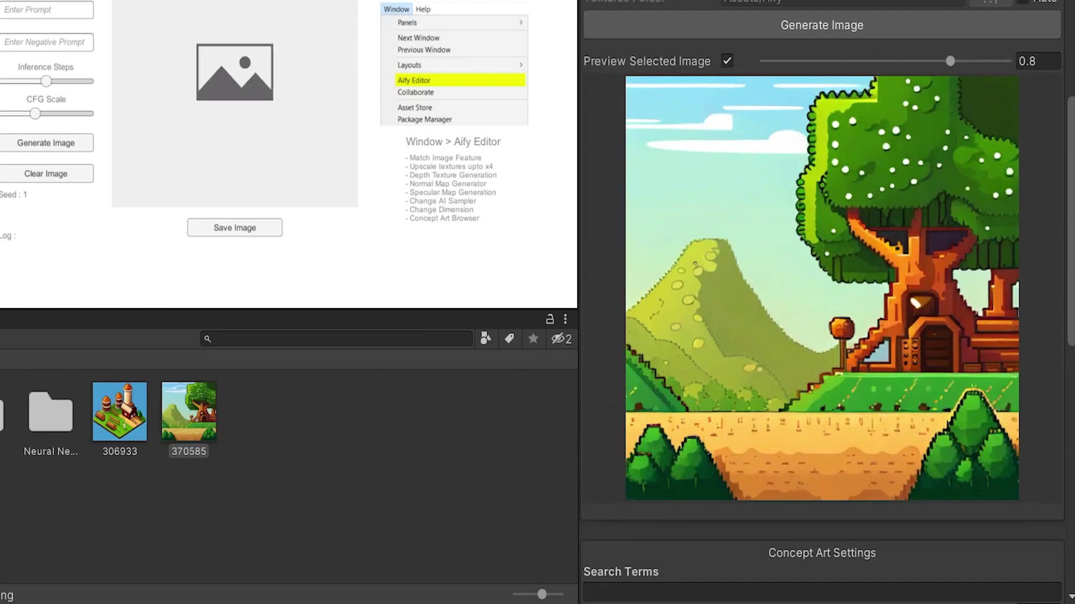
Generate an image from the prompt "Character sprite for a fantasy RPG game. The character should be a human male warrior, wearing armour and carrying a sword"
scroll(821, 279, up, 10)
click(897, 35)
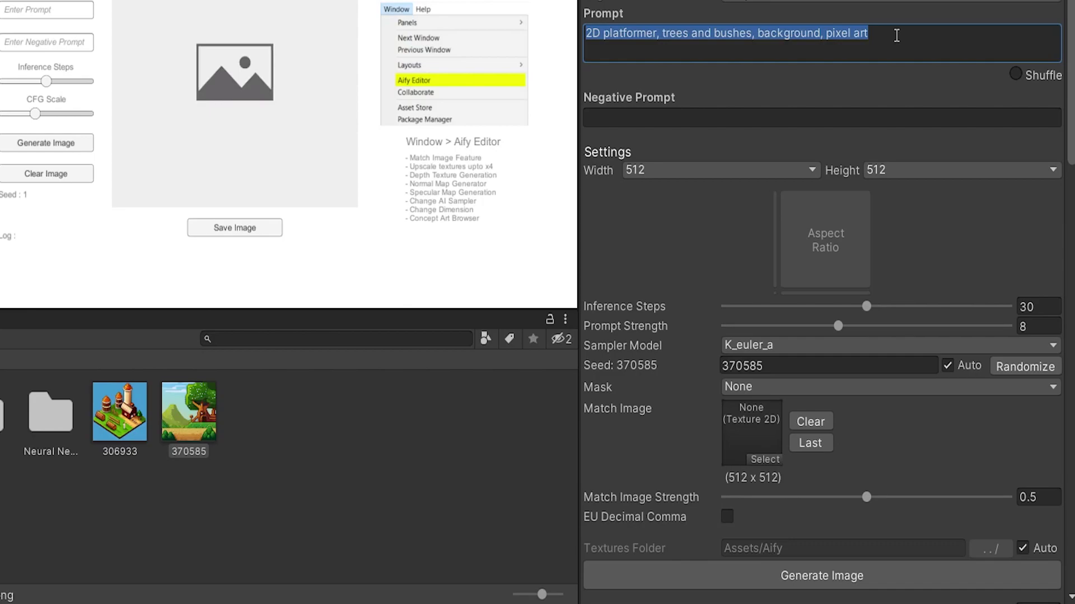
text(Character sprite for a fantasy RPG game. The character should be a human male warrior)
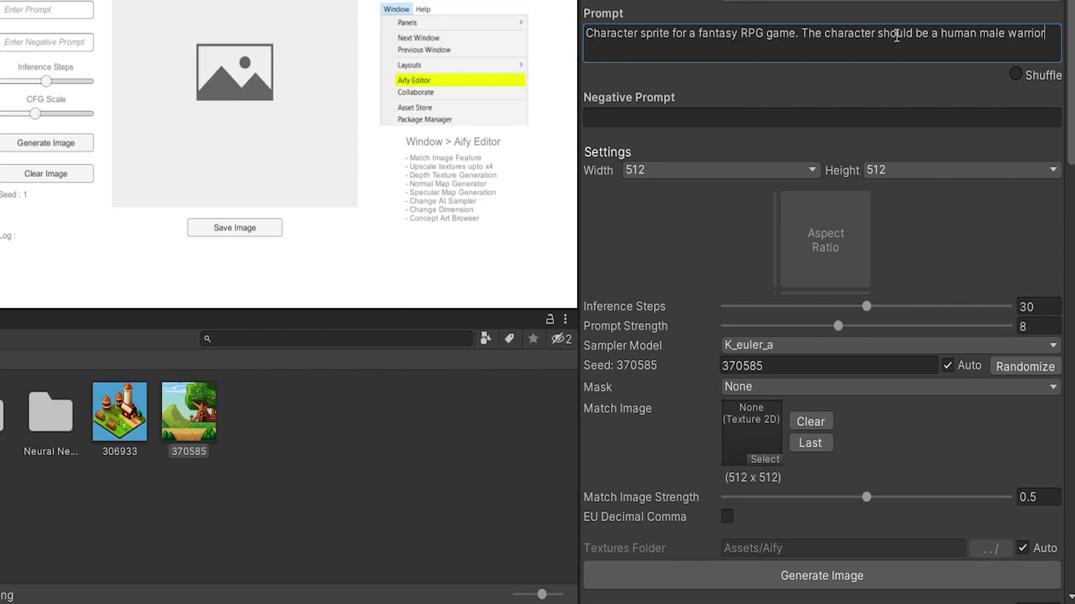
text(, wearing armour and carrying a sword)
click(849, 580)
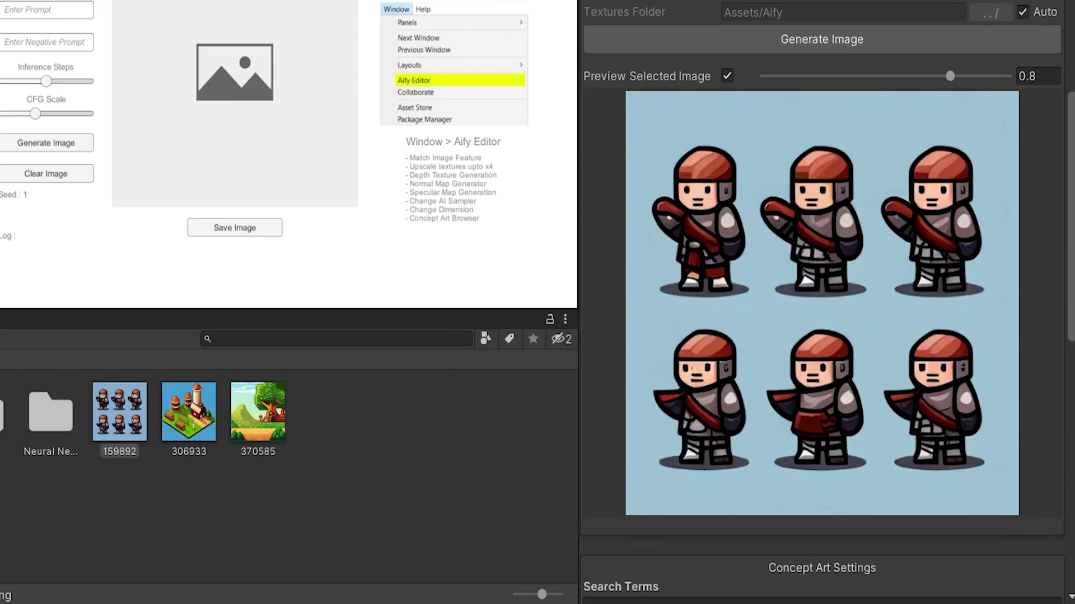
Generate another variation of the warrior sprite with the same prompt and settings
scroll(822, 302, up, 10)
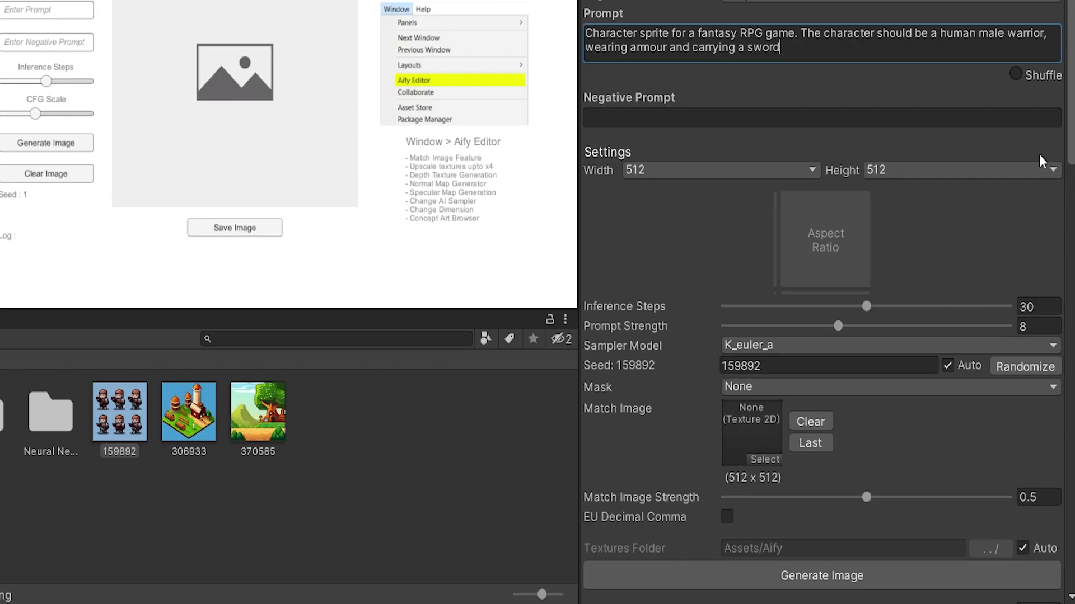
click(826, 561)
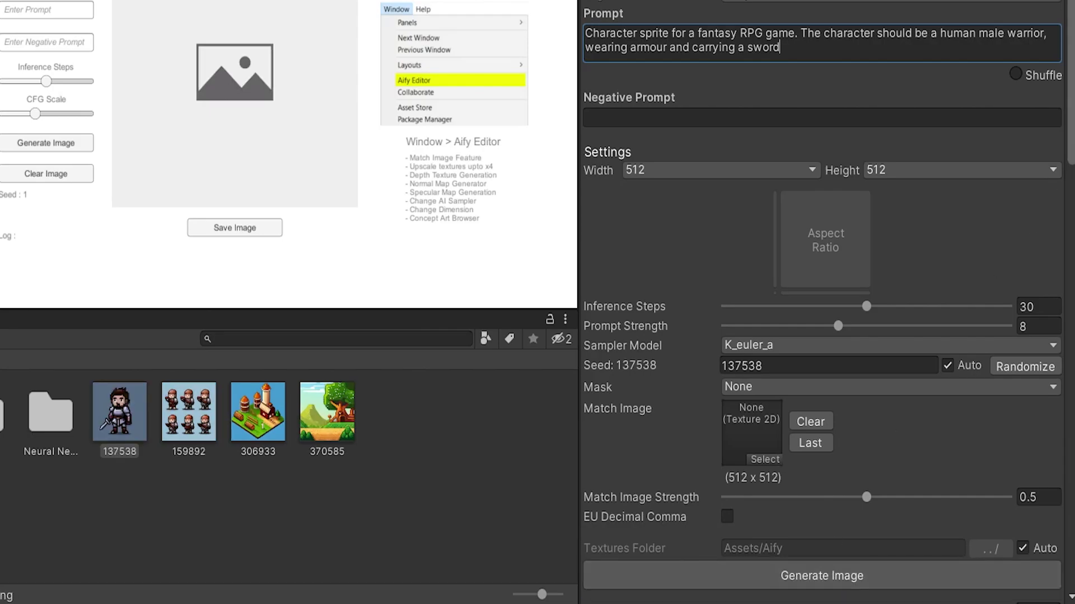
Add the negative prompt "complex background, realistic" and generate the warrior sprite again
scroll(697, 399, up, 10)
click(801, 121)
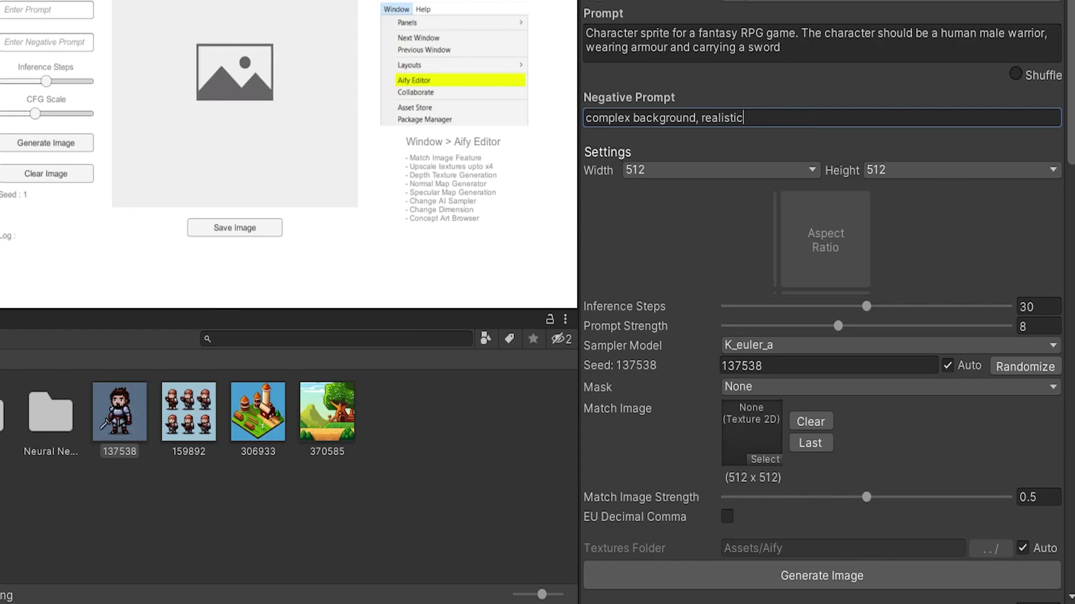
click(866, 586)
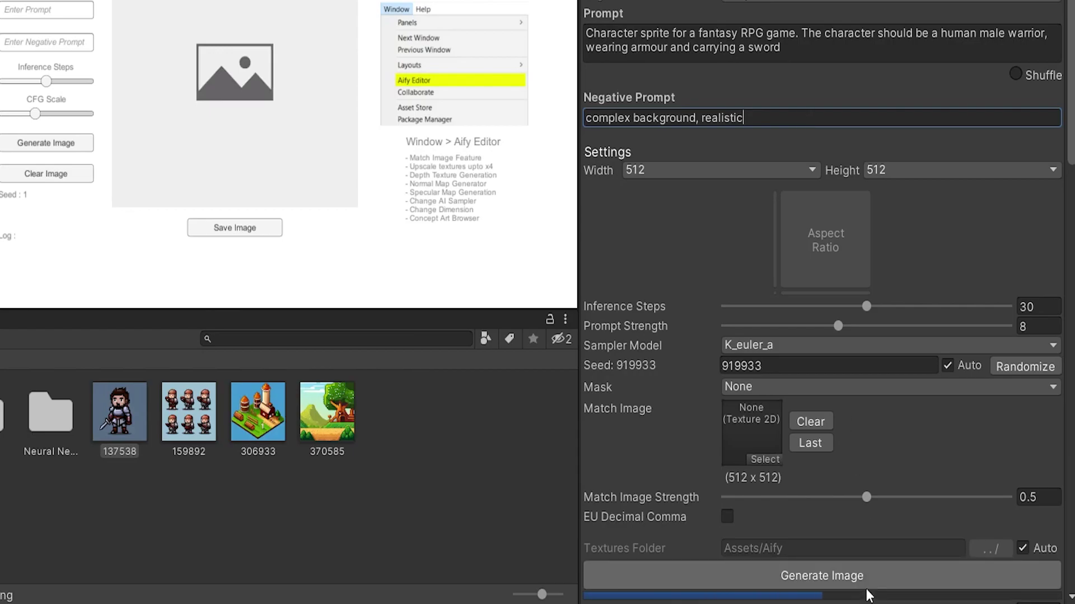
scroll(949, 484, down, 10)
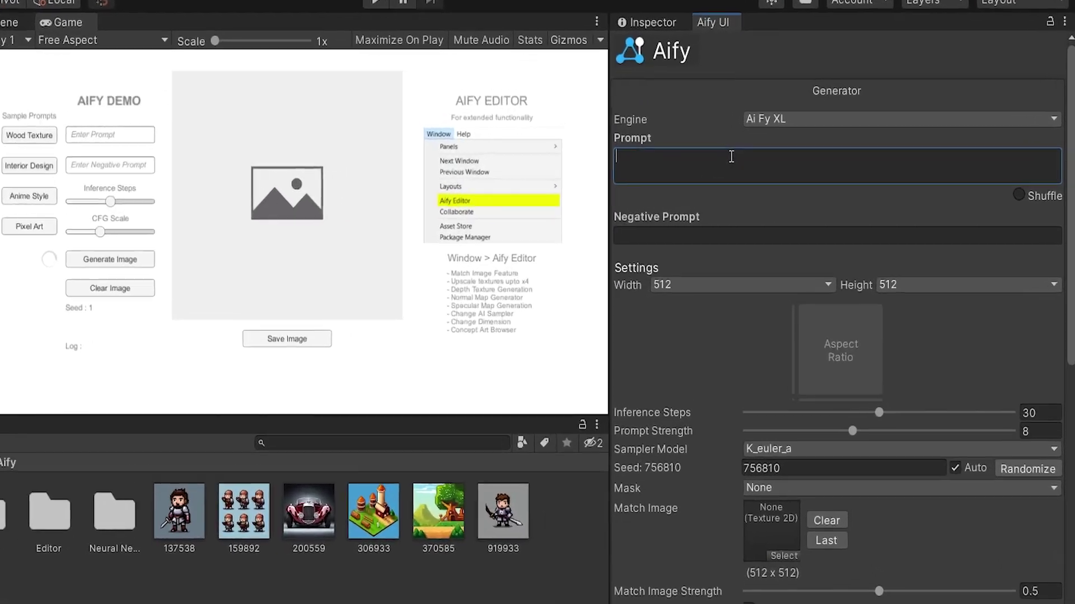
Enter "Cinematic shot of a red sports car" as the image prompt
text(Cinematic shot)
text( of a red)
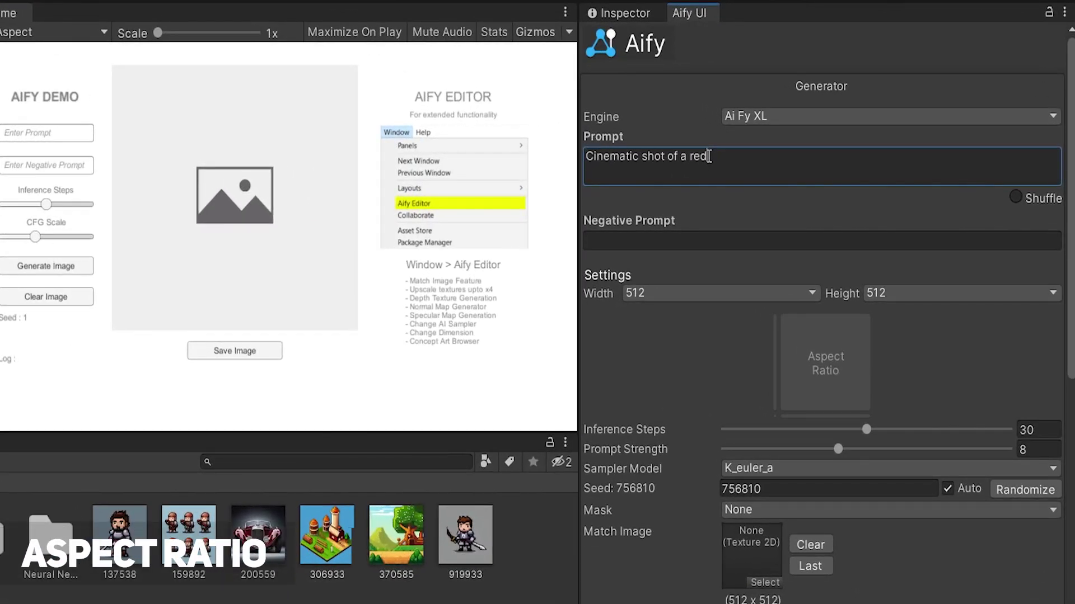
text( sports car)
Try an image width of 256, and set the dimensions to 512 wide by 256 high
click(710, 291)
click(683, 389)
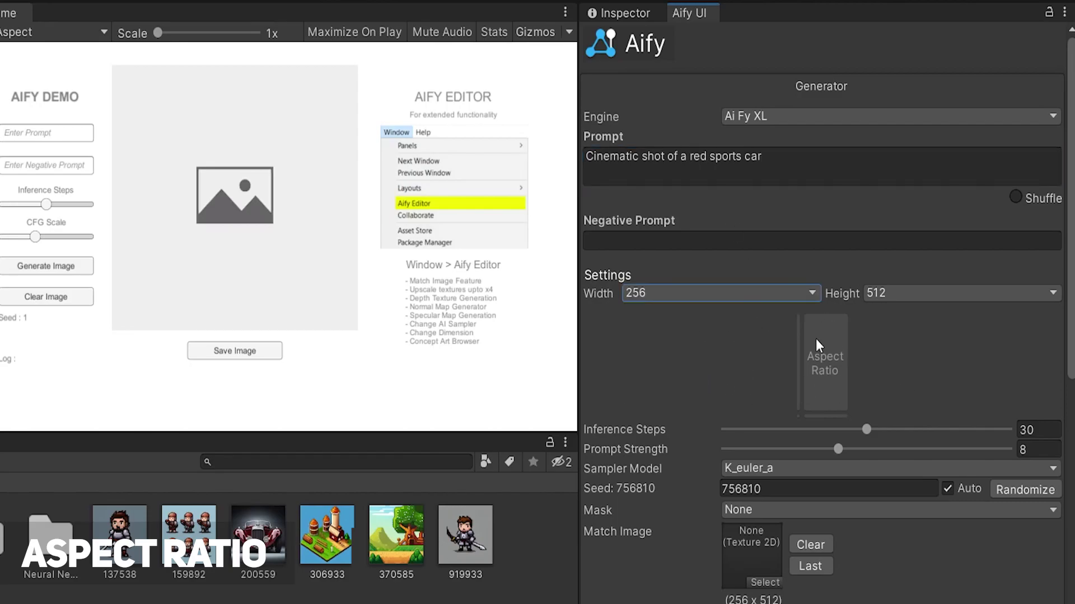
click(888, 297)
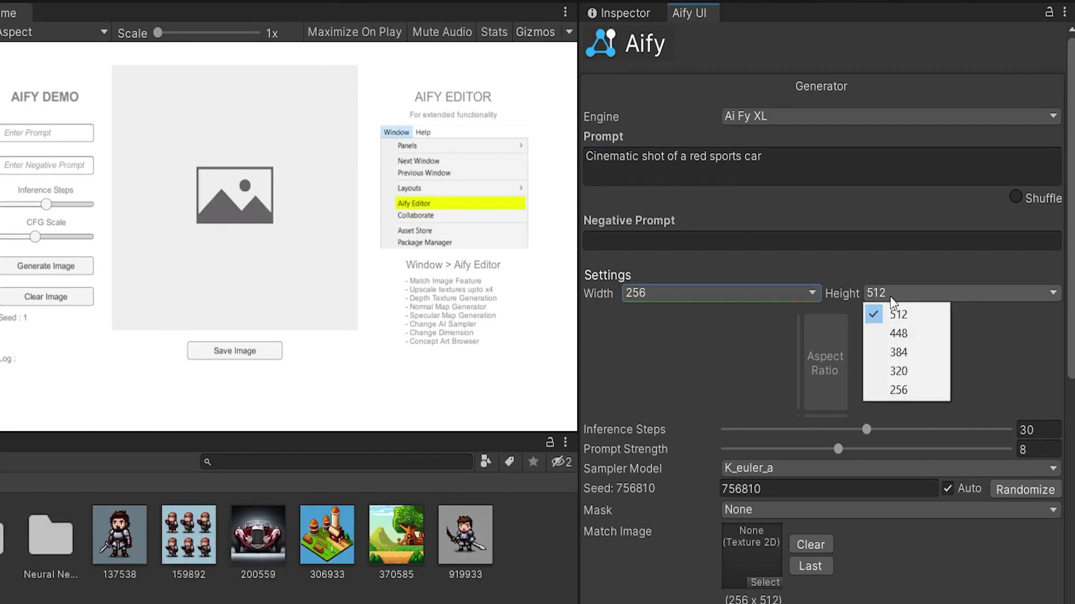
click(896, 391)
click(706, 300)
click(700, 313)
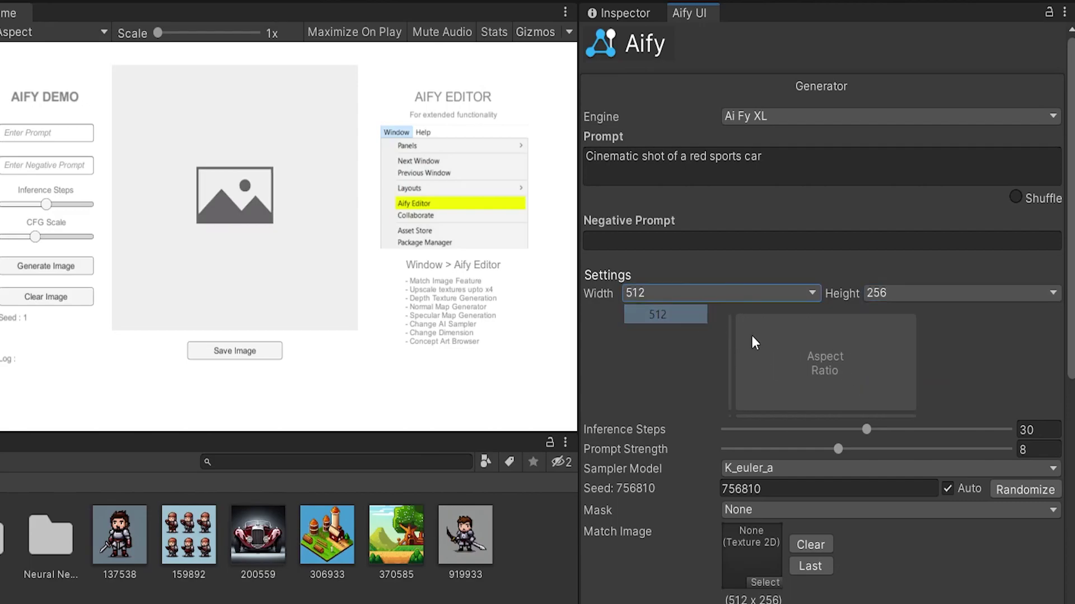
Generate the red sports car image and bring its preview into view
scroll(974, 338, down, 5)
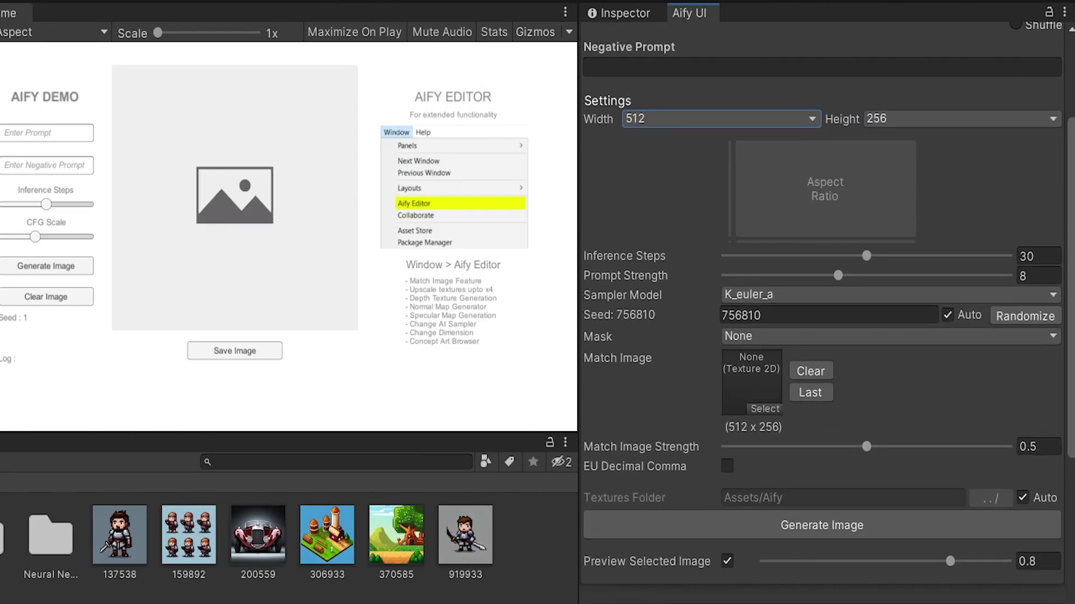
click(905, 526)
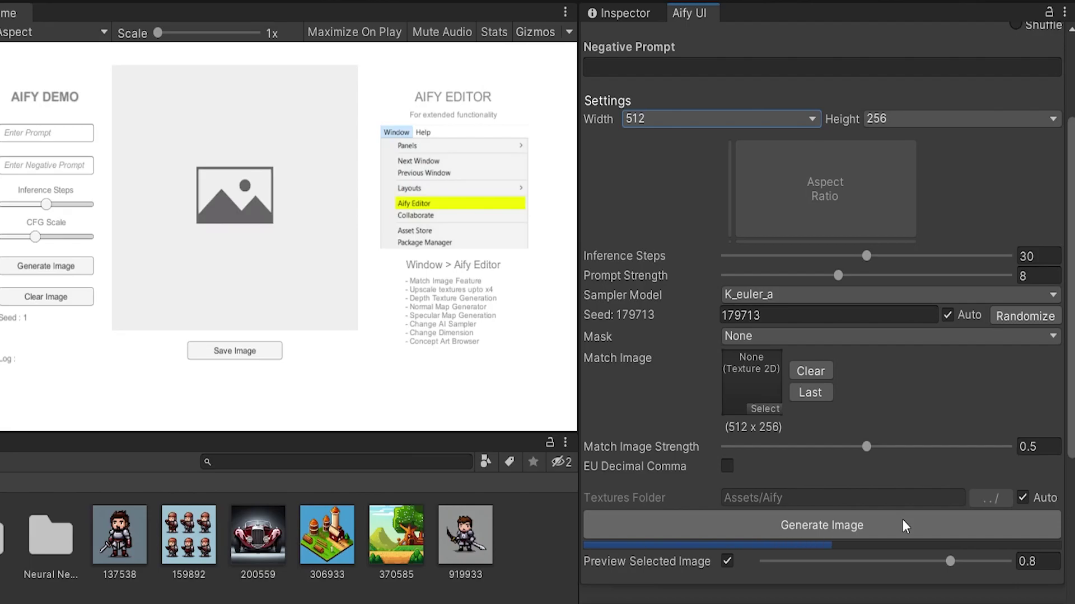
drag(1070, 224, 1070, 319)
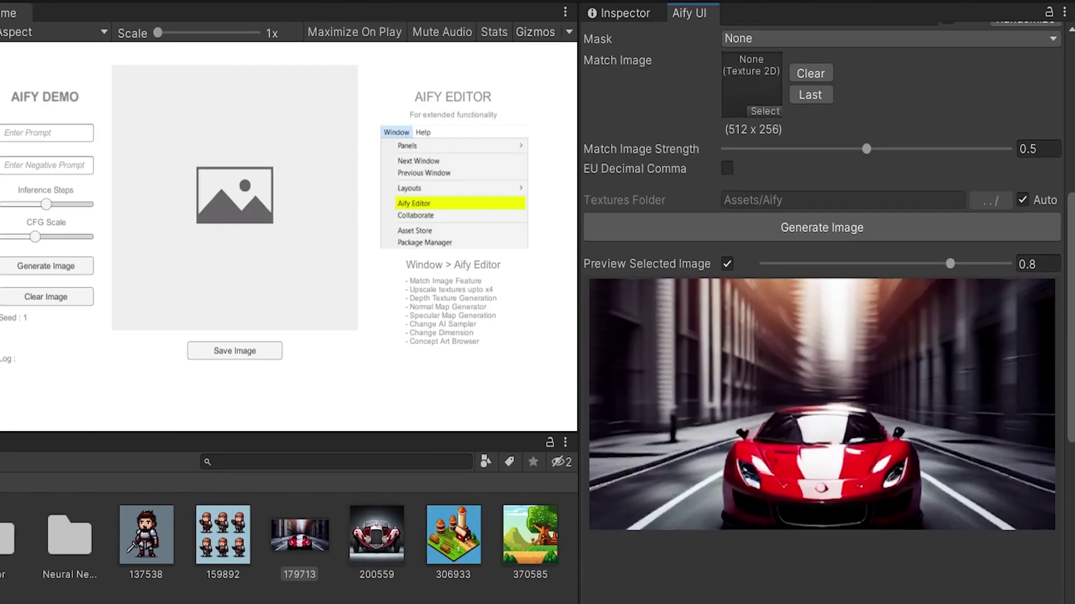
Generate the red sports car image again and bring its preview into view
scroll(896, 454, up, 13)
click(852, 571)
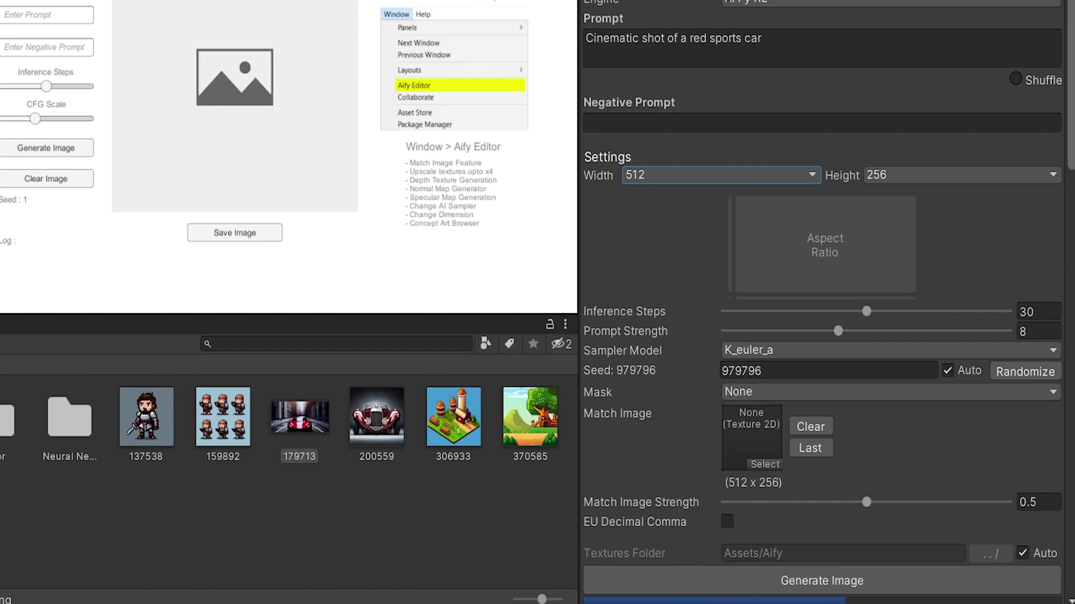
scroll(822, 336, down, 10)
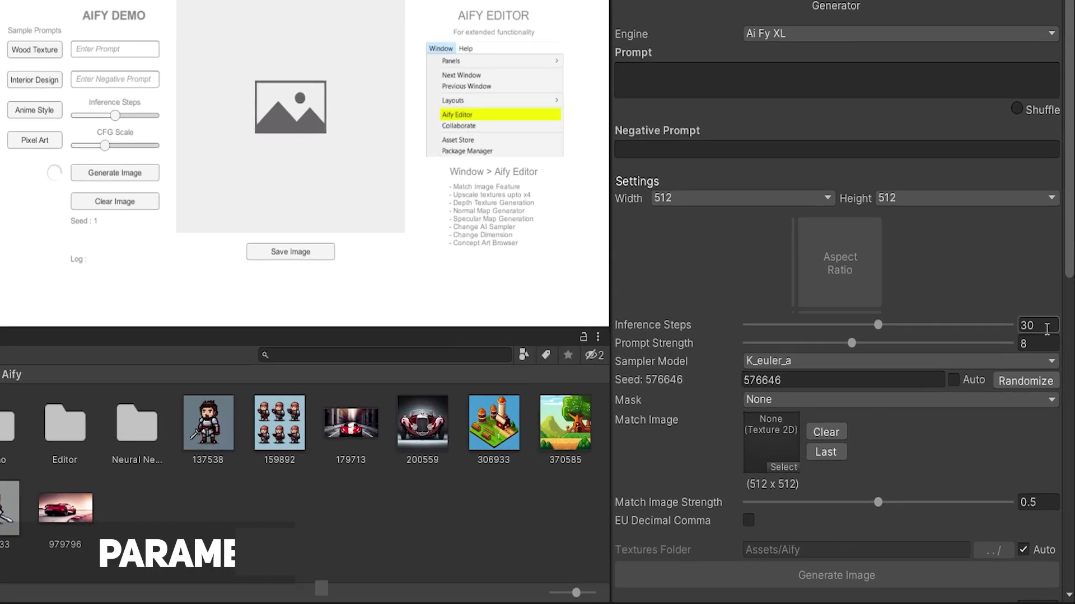
Try 50 inference steps with a prompt strength of 7, and open the sampler model choices
click(1045, 326)
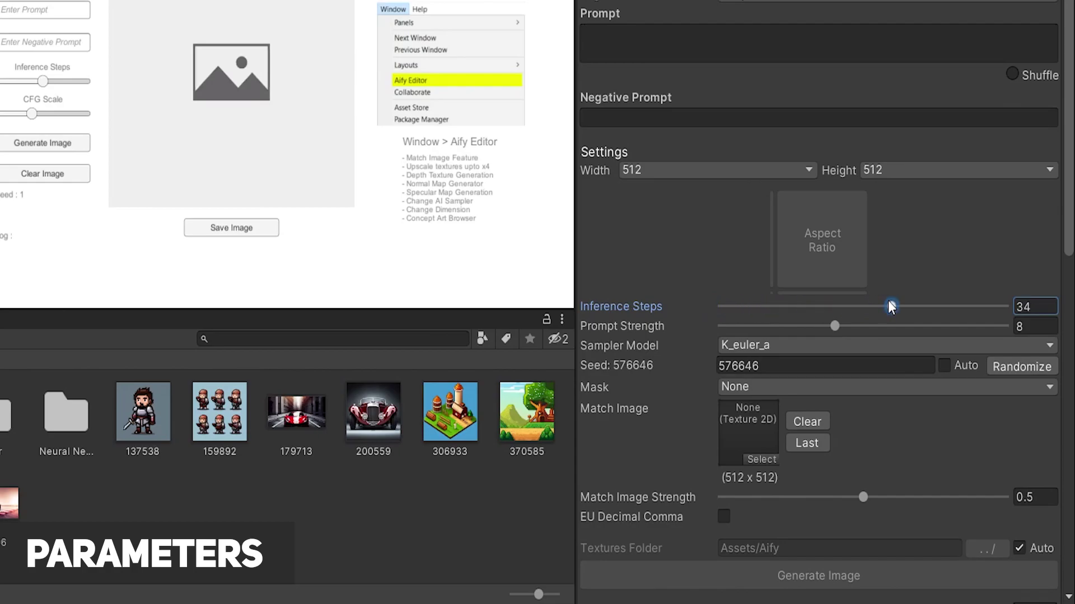
click(1029, 325)
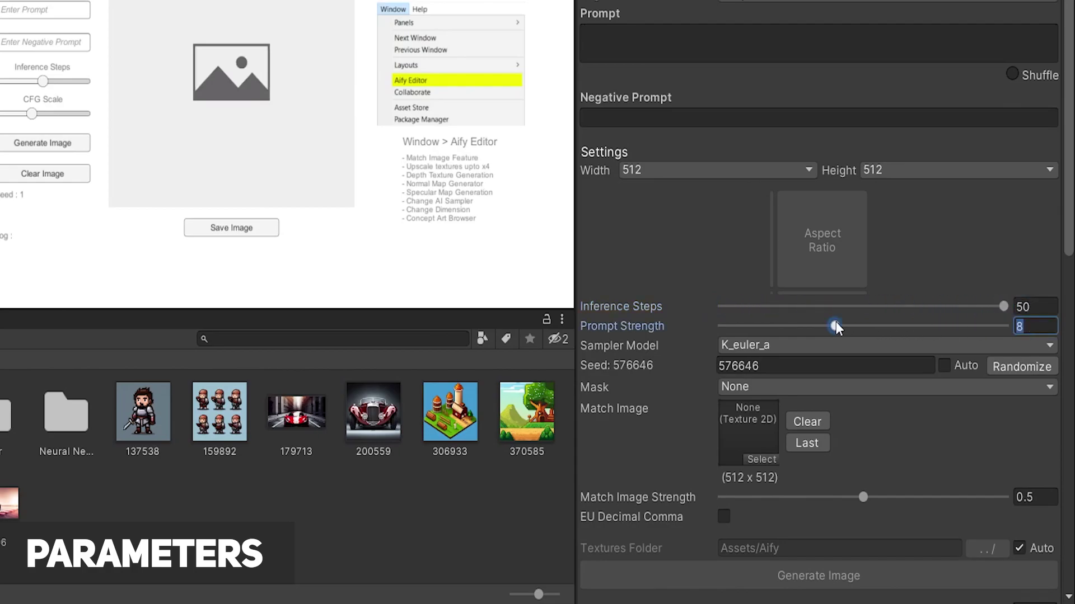
drag(1002, 327, 825, 317)
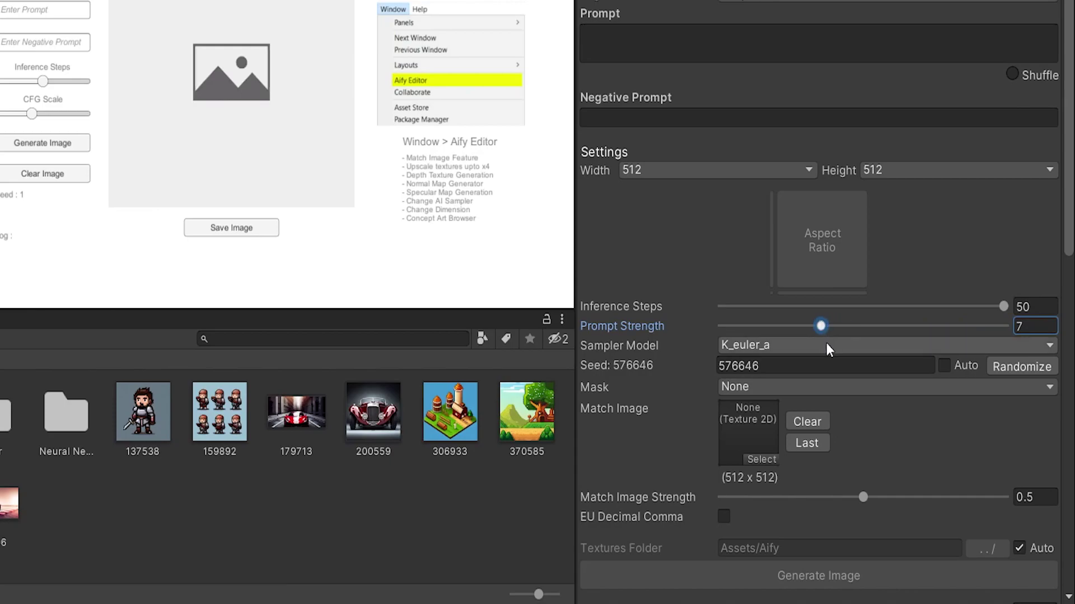
click(826, 345)
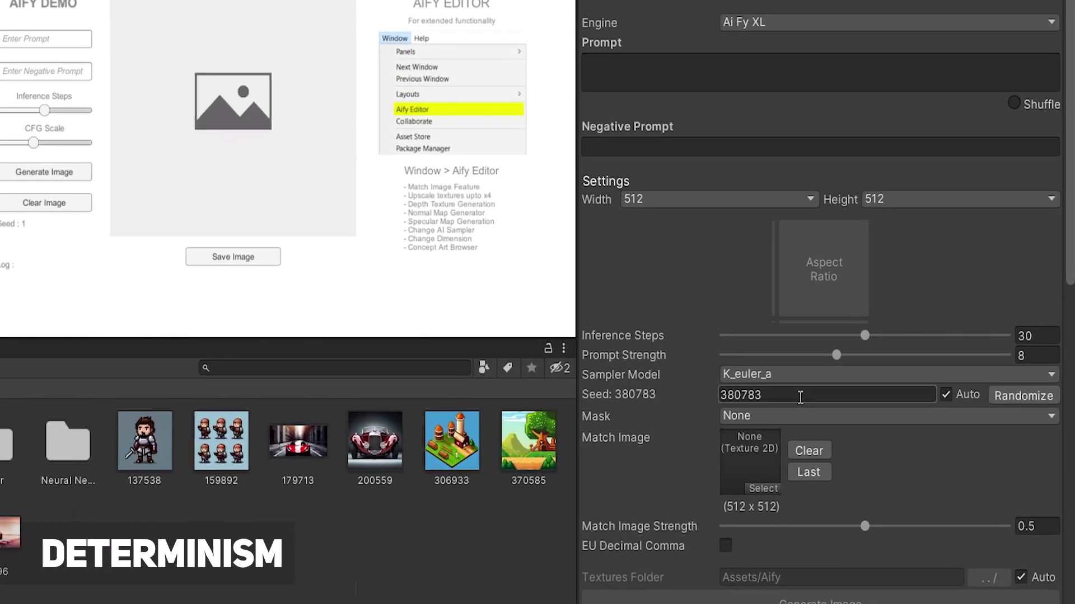
Turn off the automatic seed and set the seed to 1
click(800, 398)
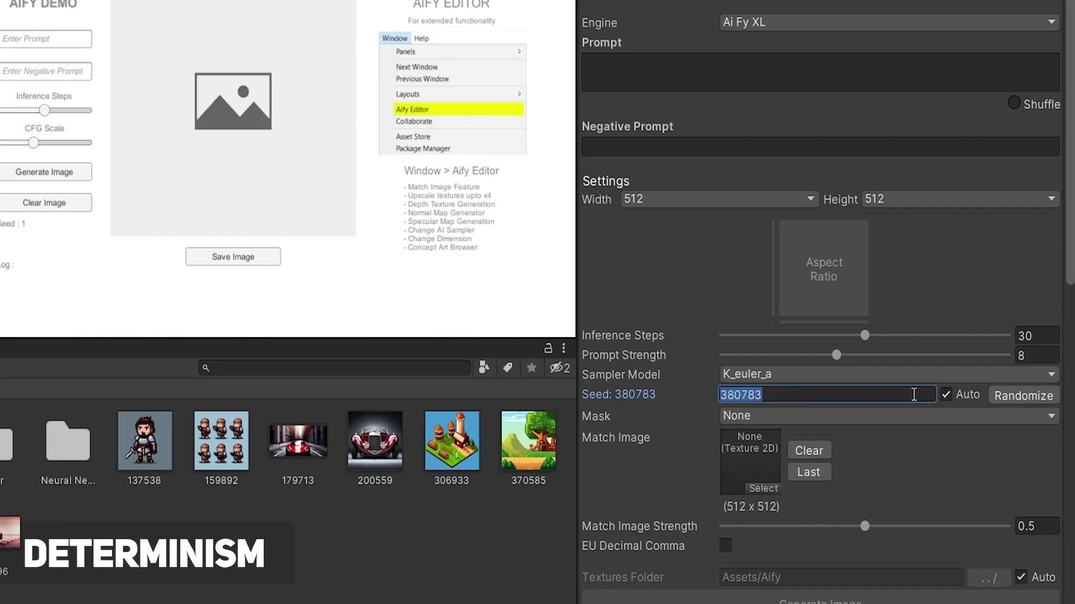
click(948, 395)
click(835, 397)
text(1)
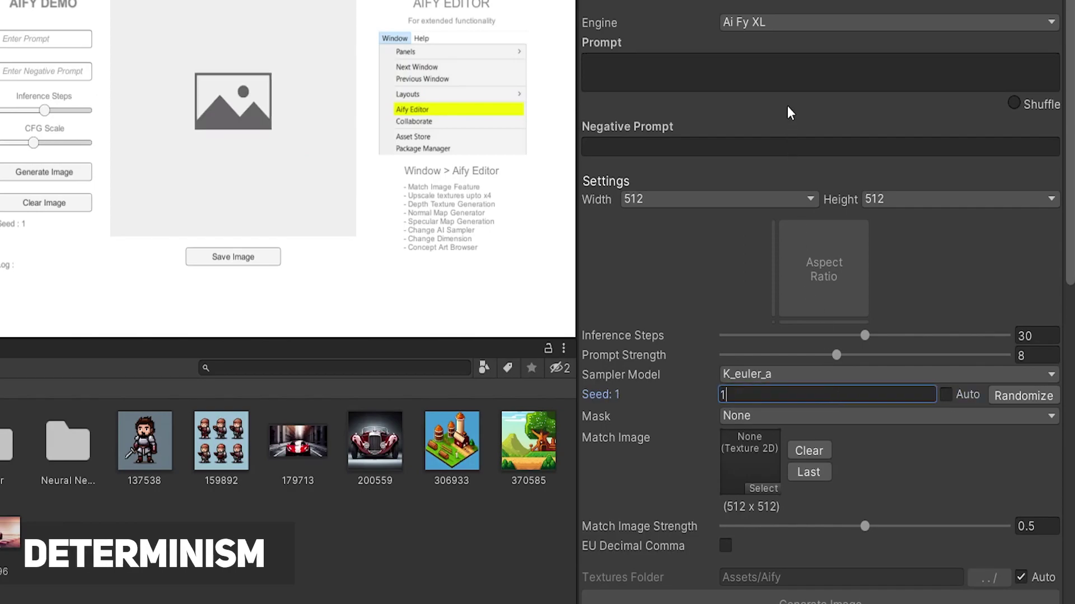
Enter the prompt "Icon of an sword, simple, minimal, center" and generate the image
click(773, 74)
text(Icon of an sword, simple, min)
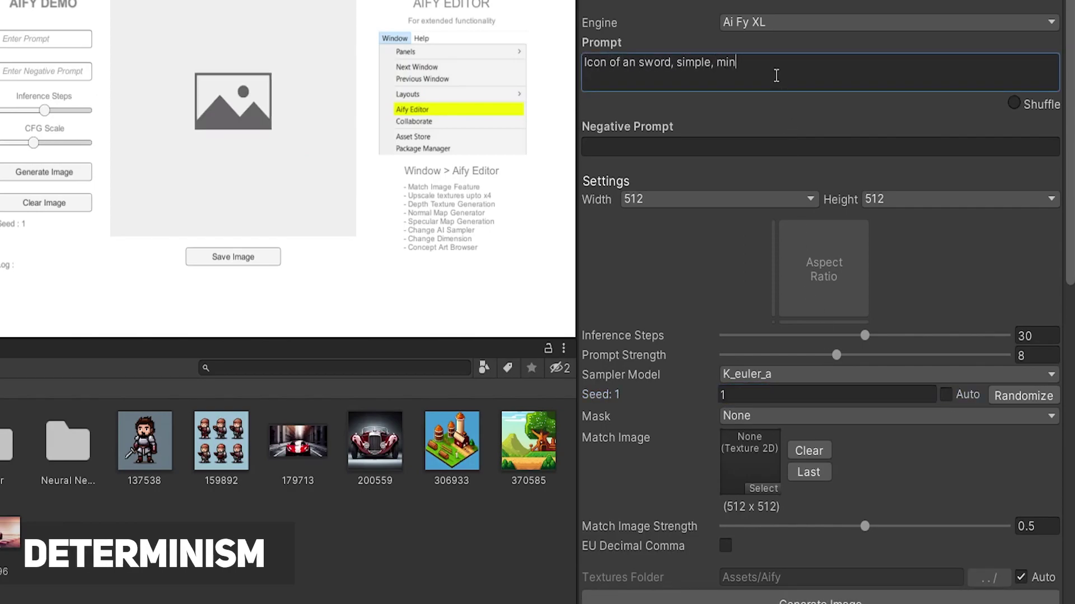
text(imal, center)
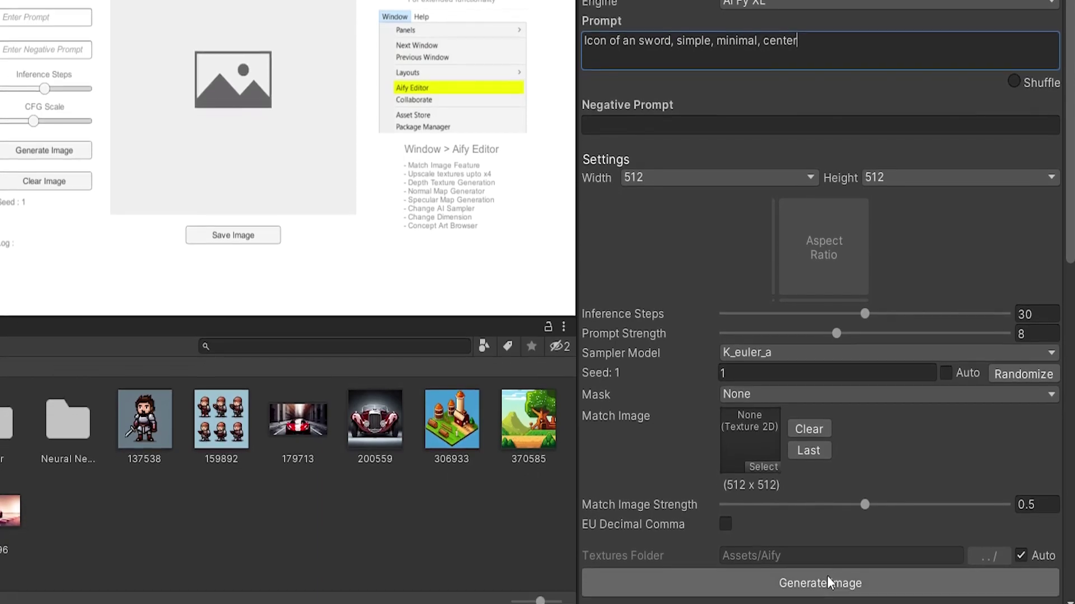
click(828, 597)
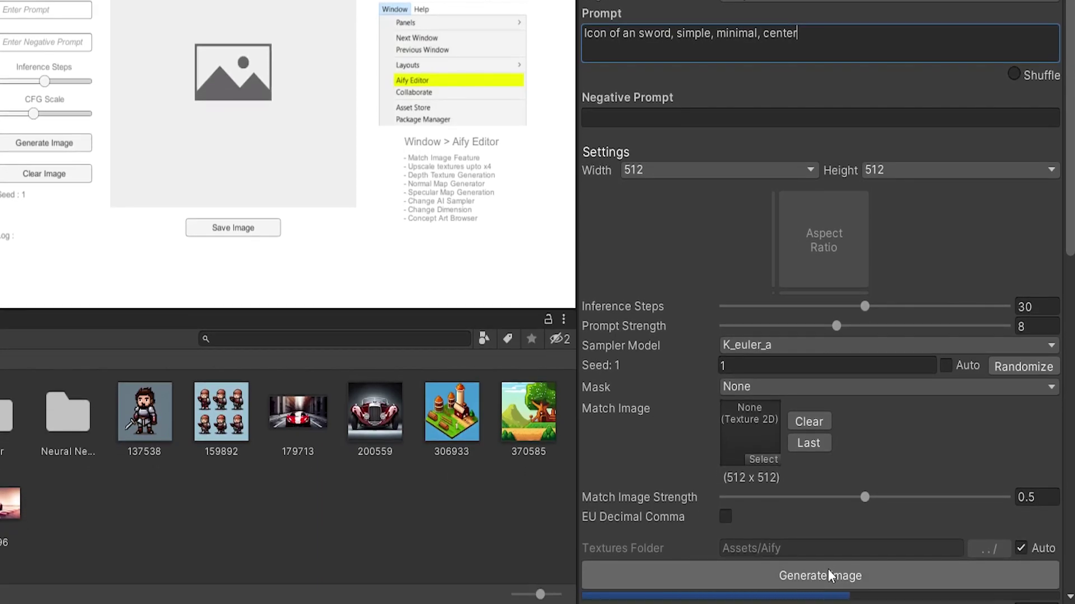
scroll(820, 302, down, 8)
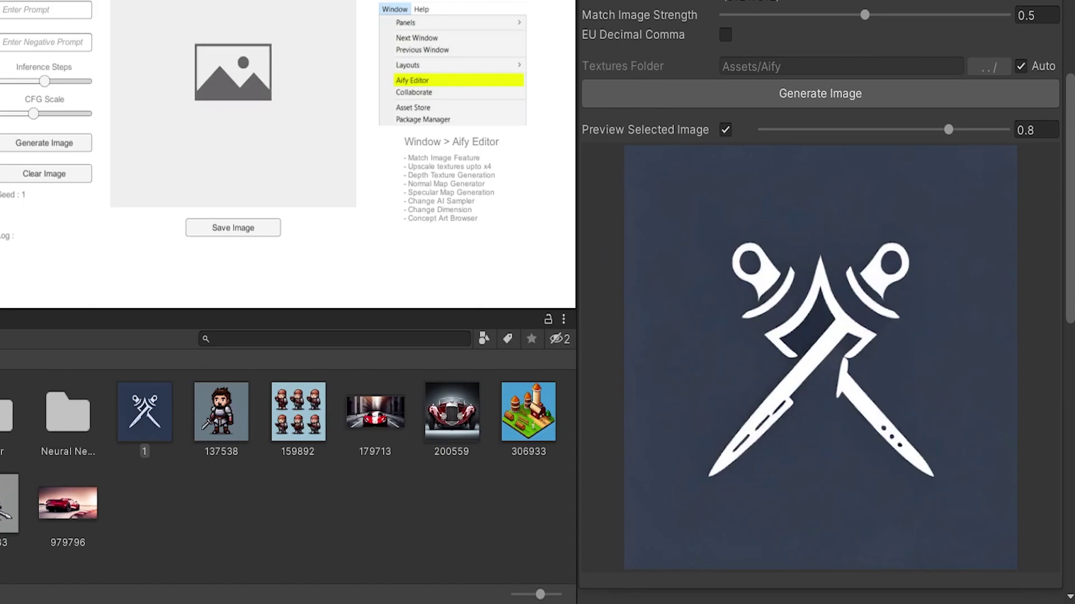
drag(1070, 285, 1070, 120)
Rename the generated sword image as "Sword Icon"
click(144, 452)
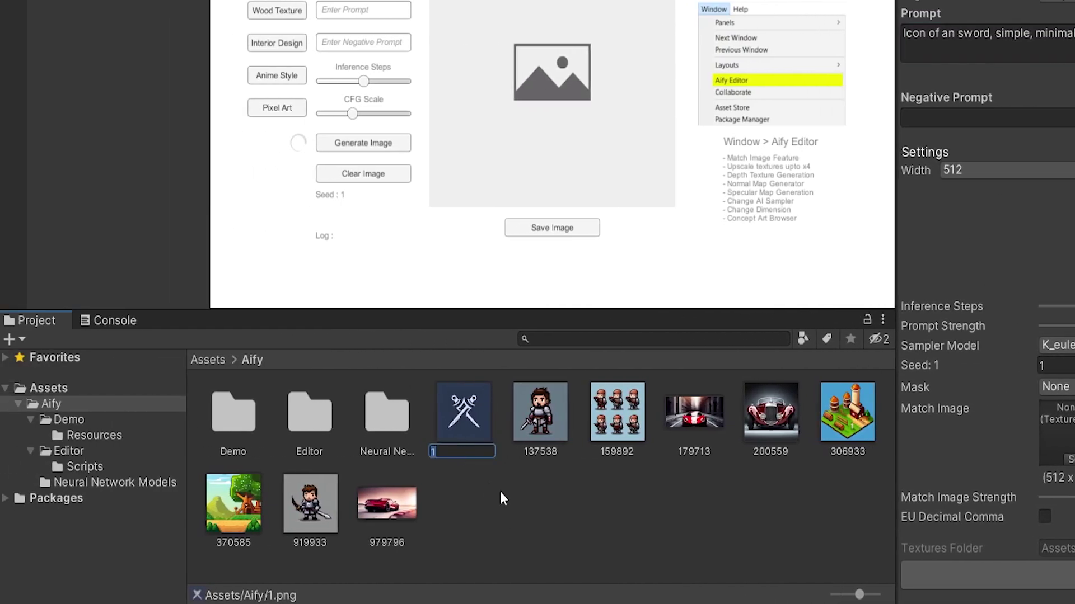
text(Sword Icon)
key(Return)
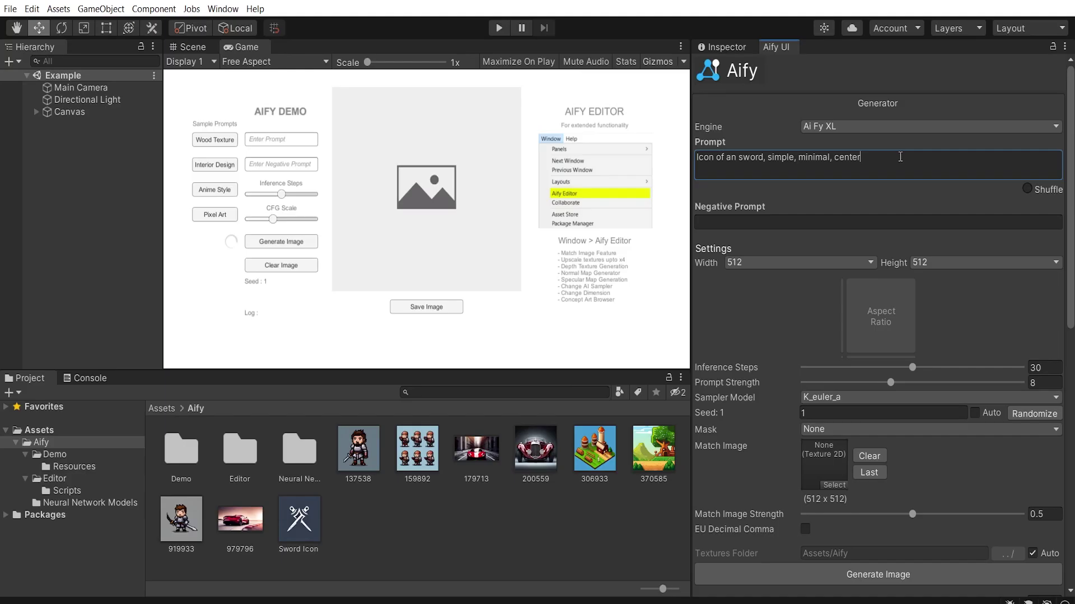
Generate the sword icon again with the same prompt, inference steps, prompt strength and seed
click(1044, 367)
click(1051, 384)
click(936, 413)
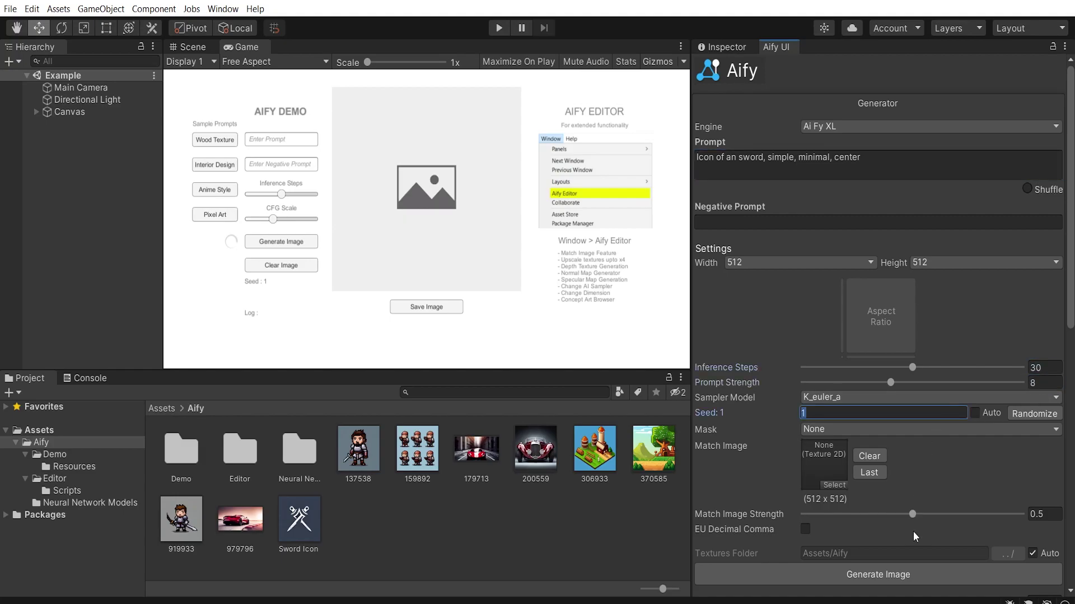
click(911, 575)
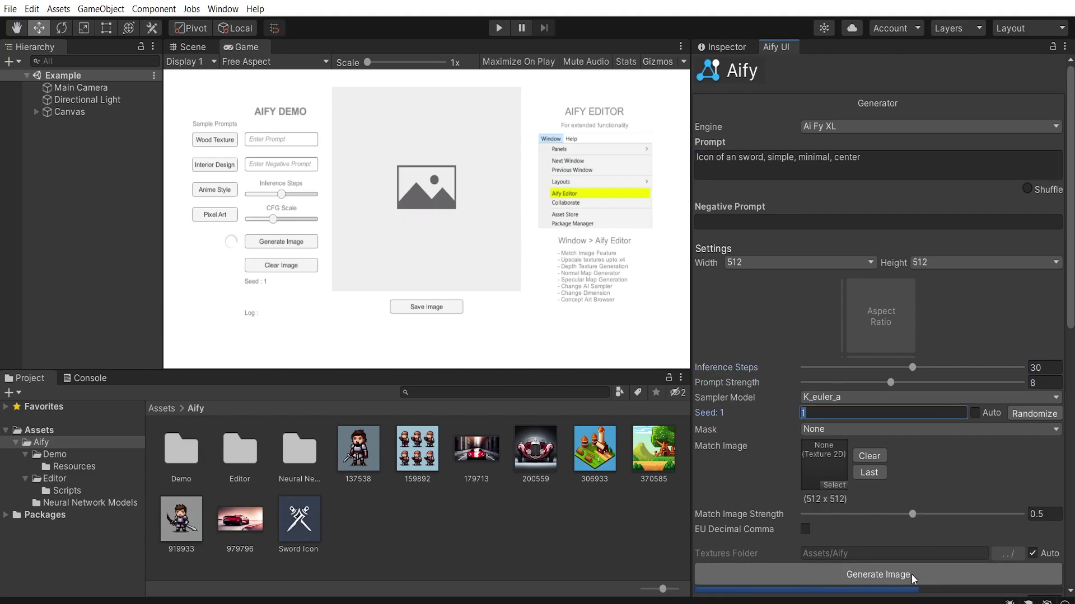
Preview the Sword Icon image and the newly generated image to compare them
scroll(911, 574, down, 8)
click(358, 521)
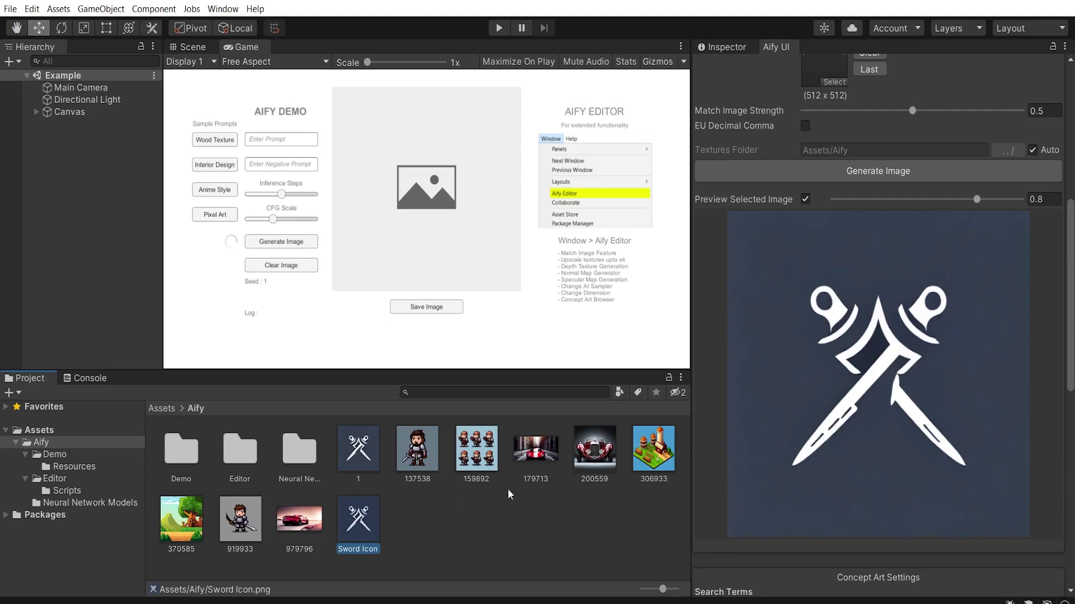
click(372, 456)
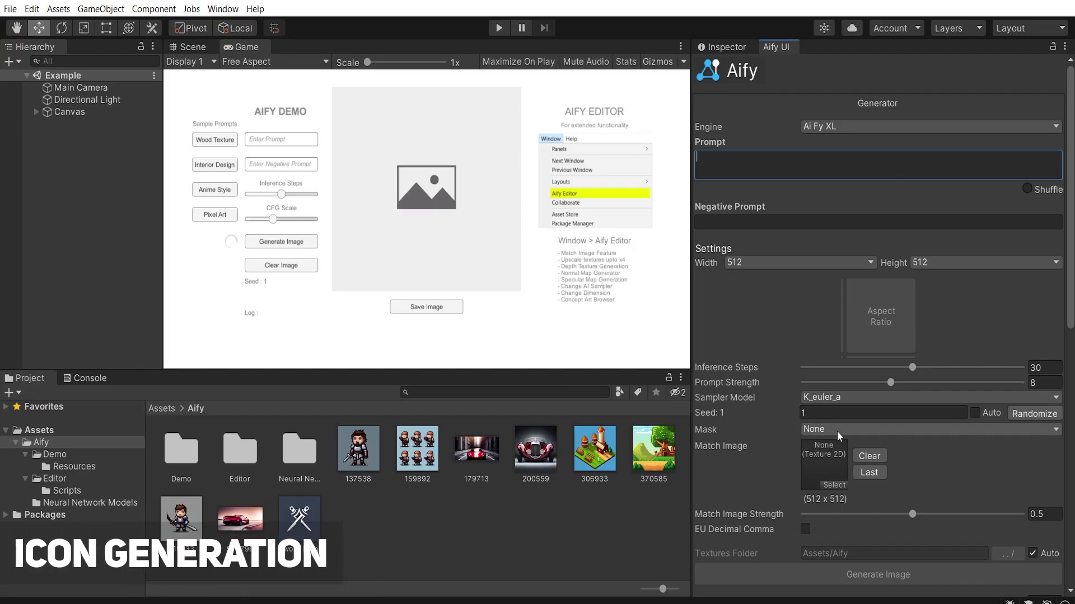
Set the mask to Central Icon Mask and assign the Sword Icon image as the match image
click(837, 430)
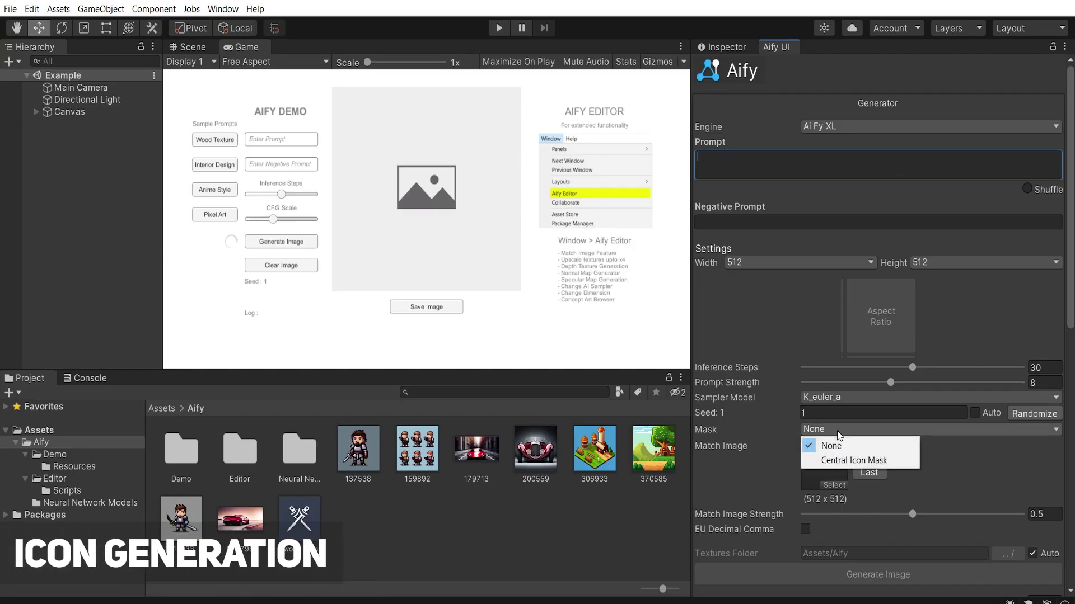
click(847, 460)
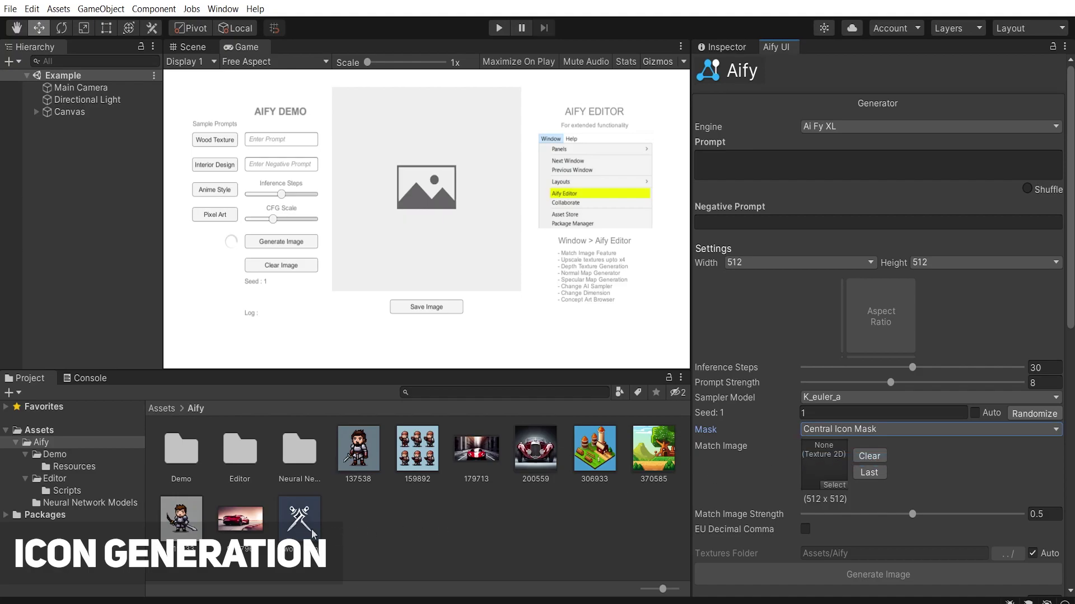
drag(312, 533, 823, 474)
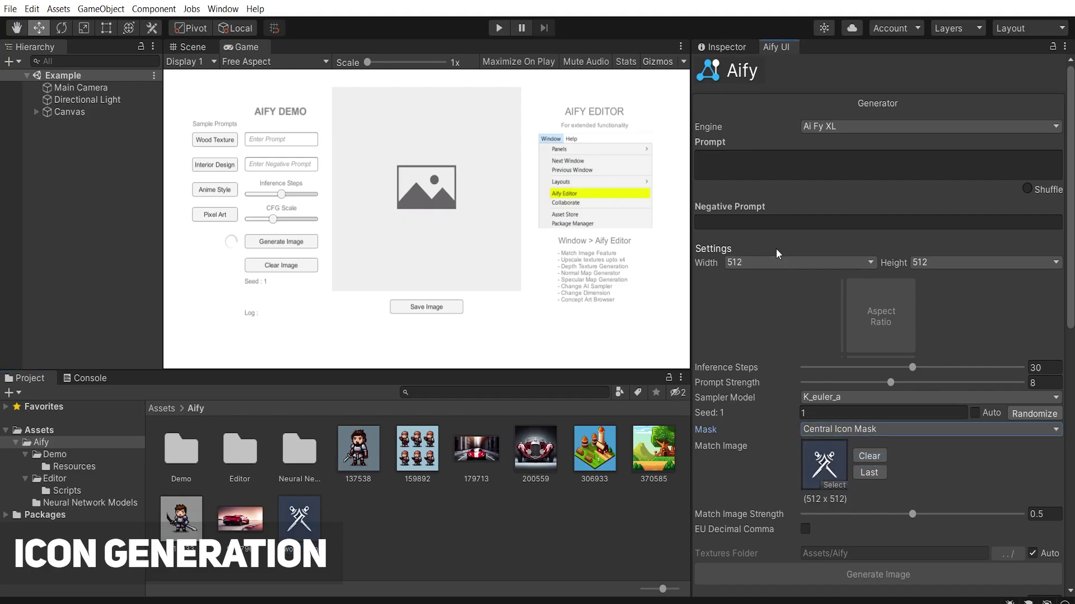
Enter the prompt "icon of an armour, minimal design, simple" and set the match image strength to 0.1
click(751, 161)
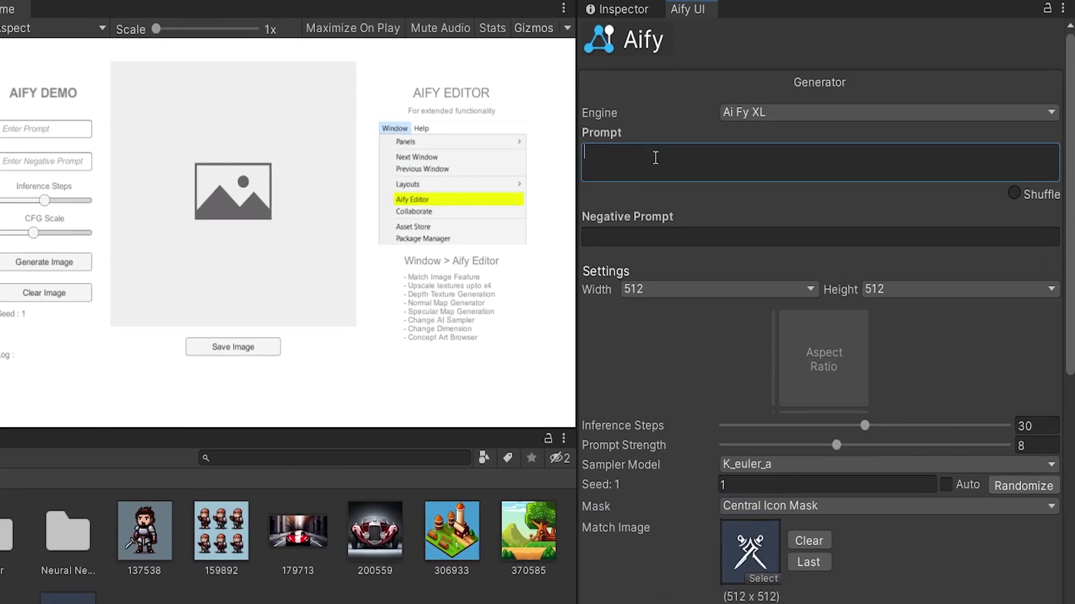
text(icon of an armour, minimal design, simple)
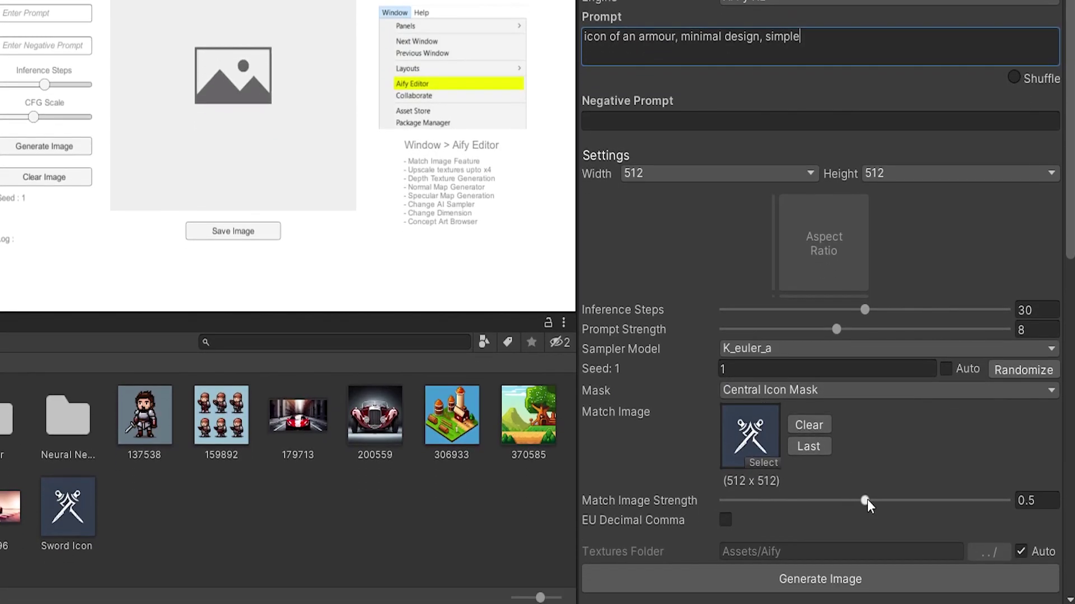
drag(865, 500, 759, 502)
double_click(1035, 501)
text(1)
scroll(1033, 506, down, 4)
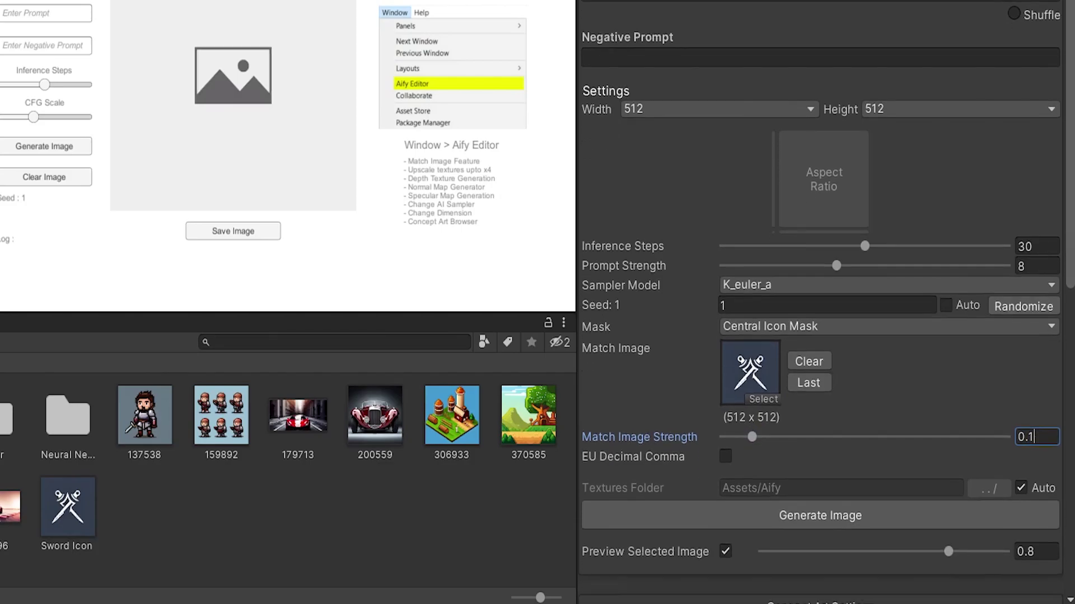
Generate the armour icon and bring its preview into view
click(852, 459)
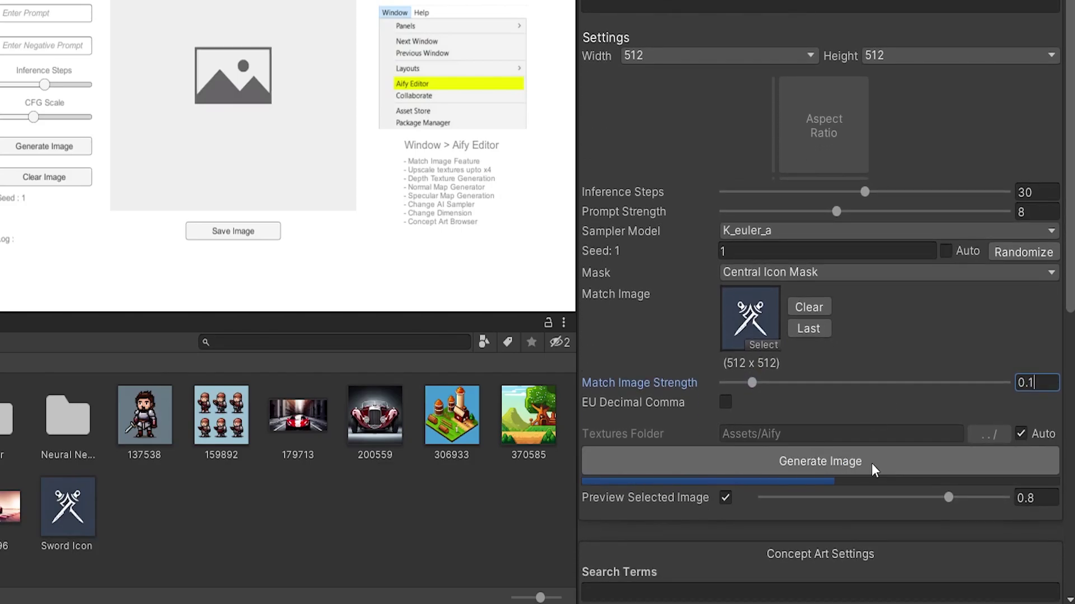
scroll(872, 463, down, 10)
key(Down)
key(Up)
Turn on the automatic seed and generate three more variations of the armour icon
click(784, 69)
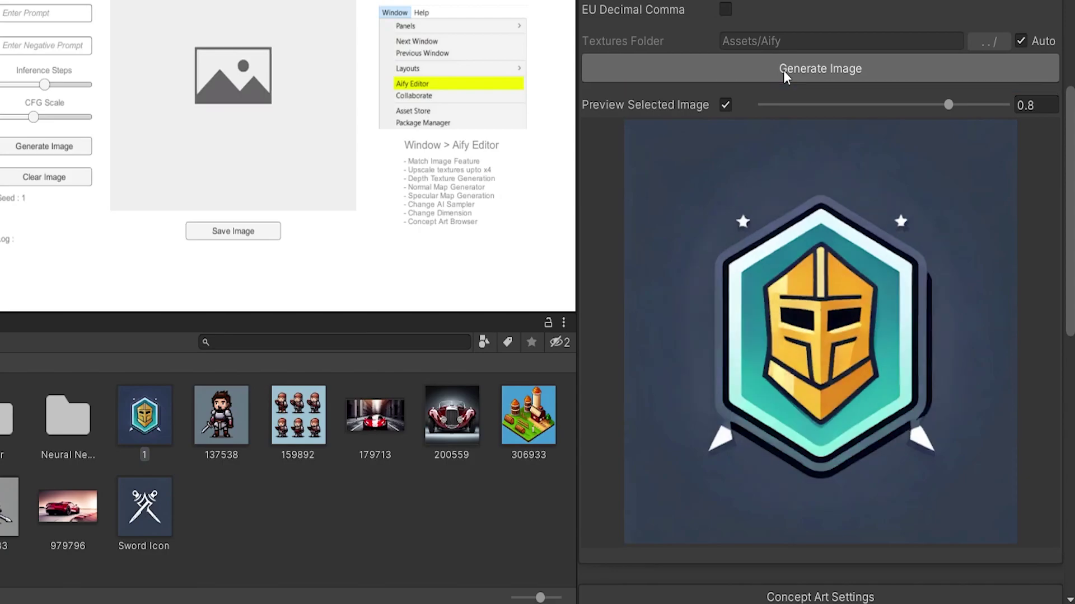
scroll(951, 143, up, 12)
click(945, 221)
scroll(945, 220, down, 13)
click(855, 49)
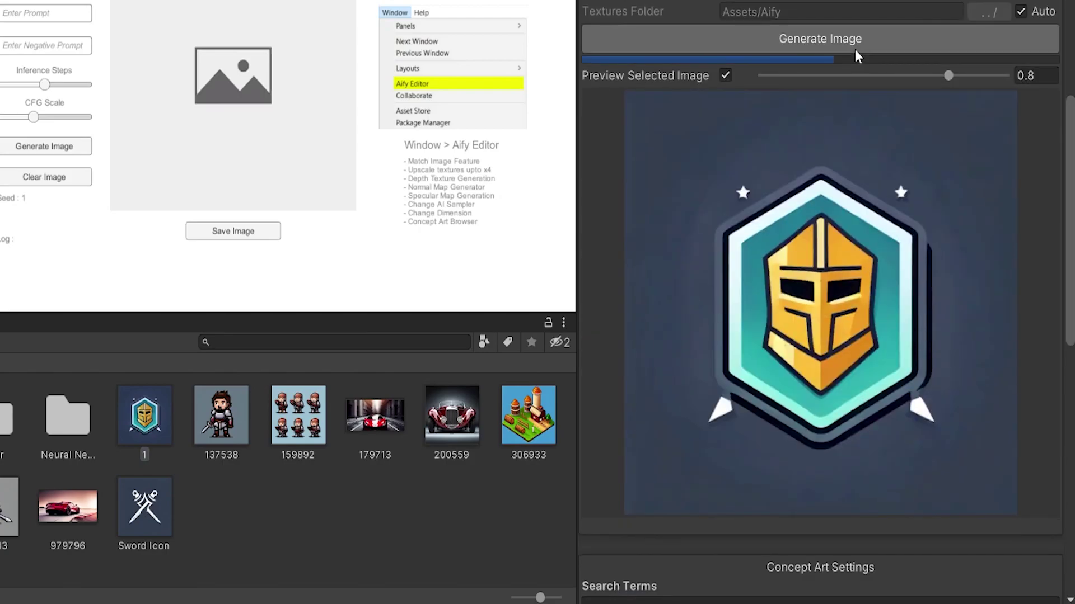
click(854, 49)
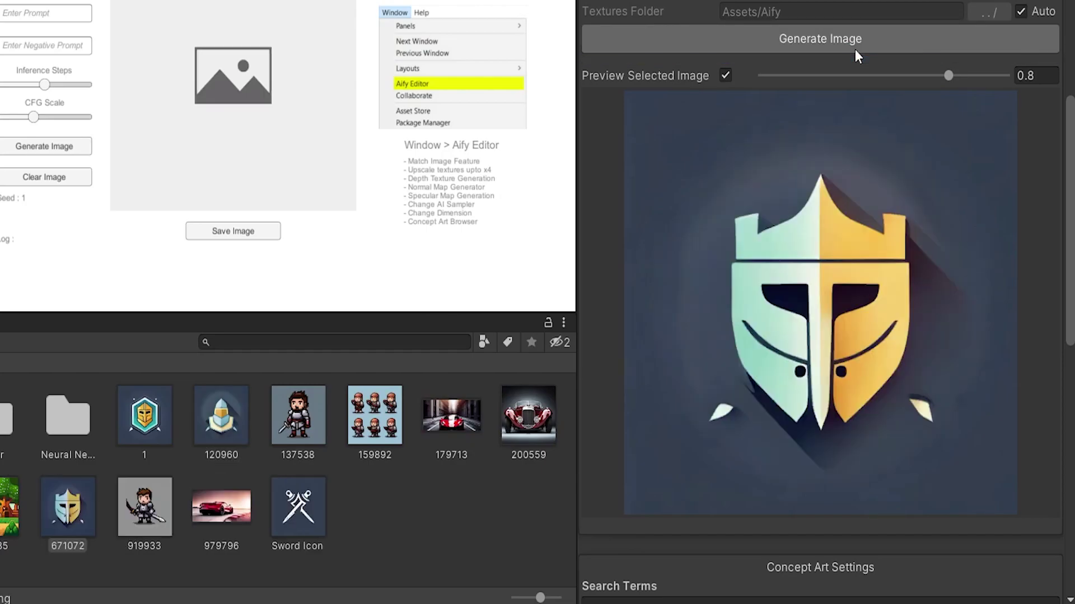
click(854, 49)
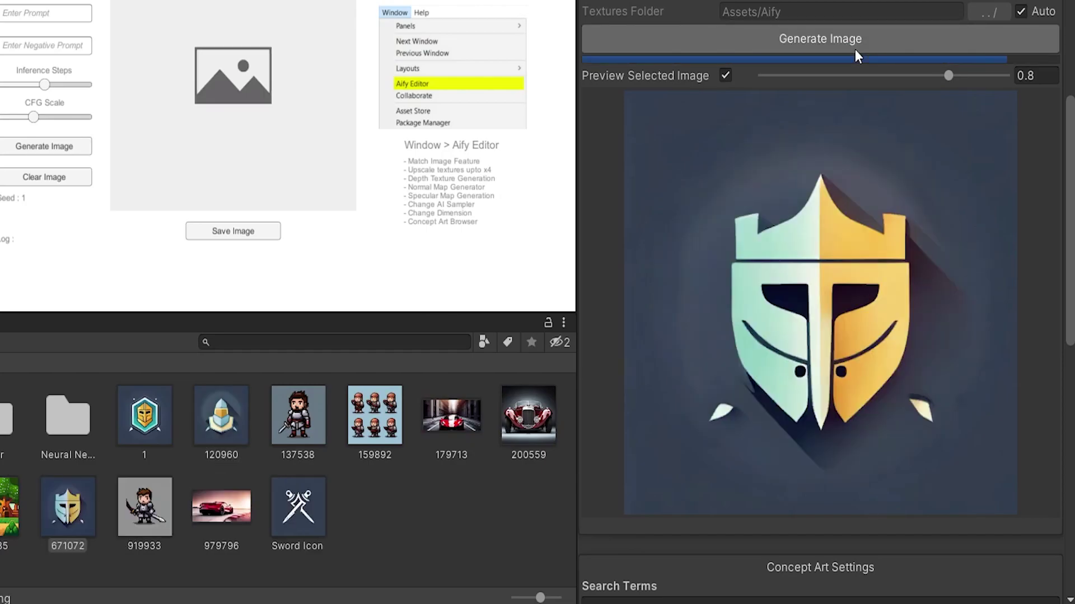
Try "person" in place of "armour" in the icon prompt, and settle on "warrior"
scroll(670, 45, up, 10)
click(670, 45)
click(670, 45)
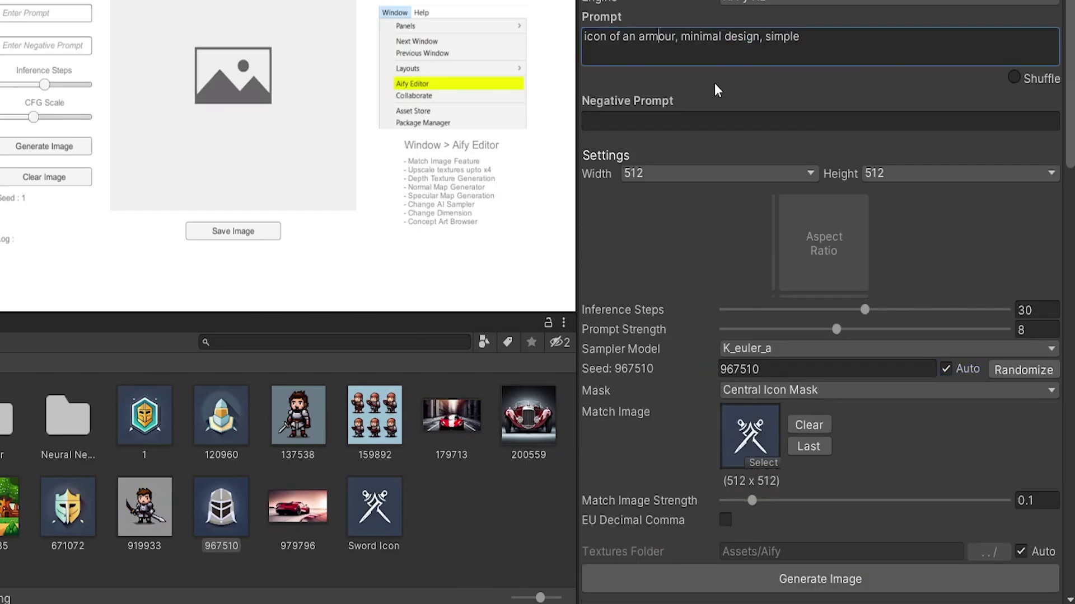
key(ctrl+shift+Left)
text(person)
key(ctrl+shift+Left)
text(warrior)
Generate two variations of the warrior icon with the Sword Icon match image
scroll(921, 210, down, 10)
click(921, 210)
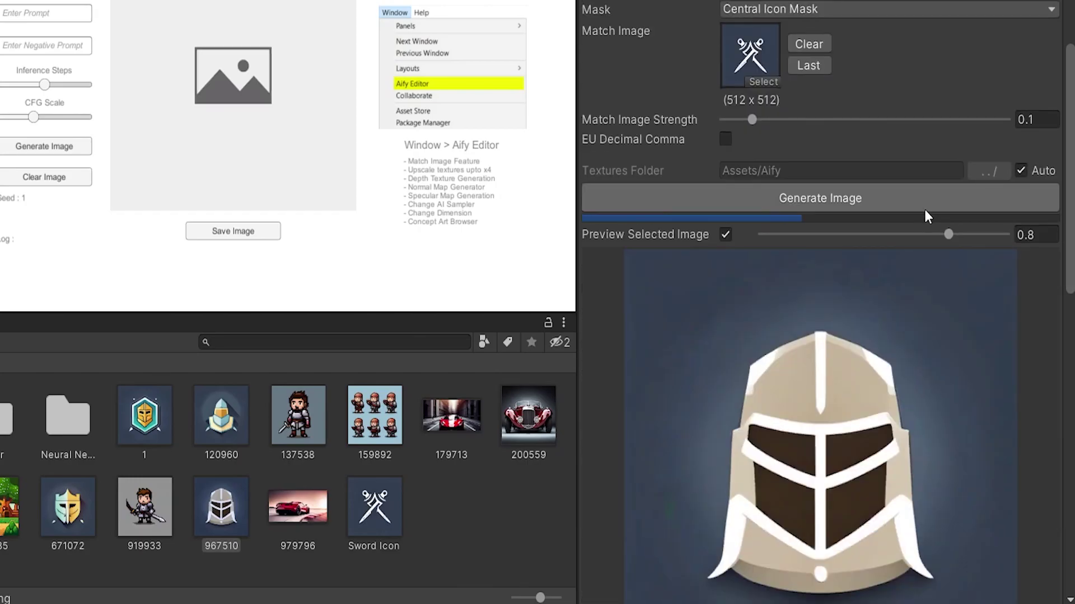
scroll(924, 209, down, 4)
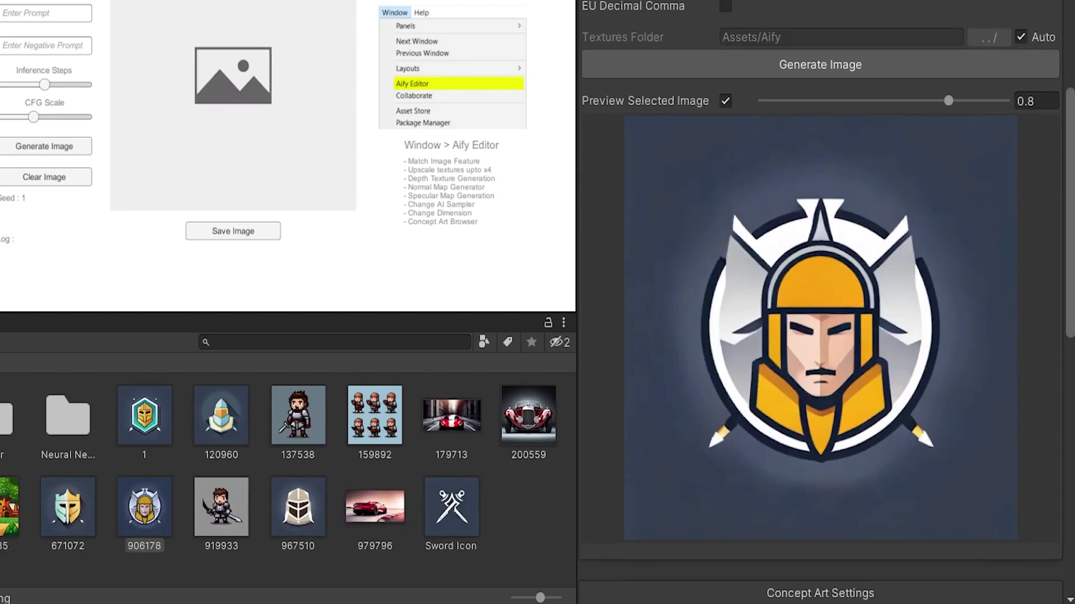
click(889, 75)
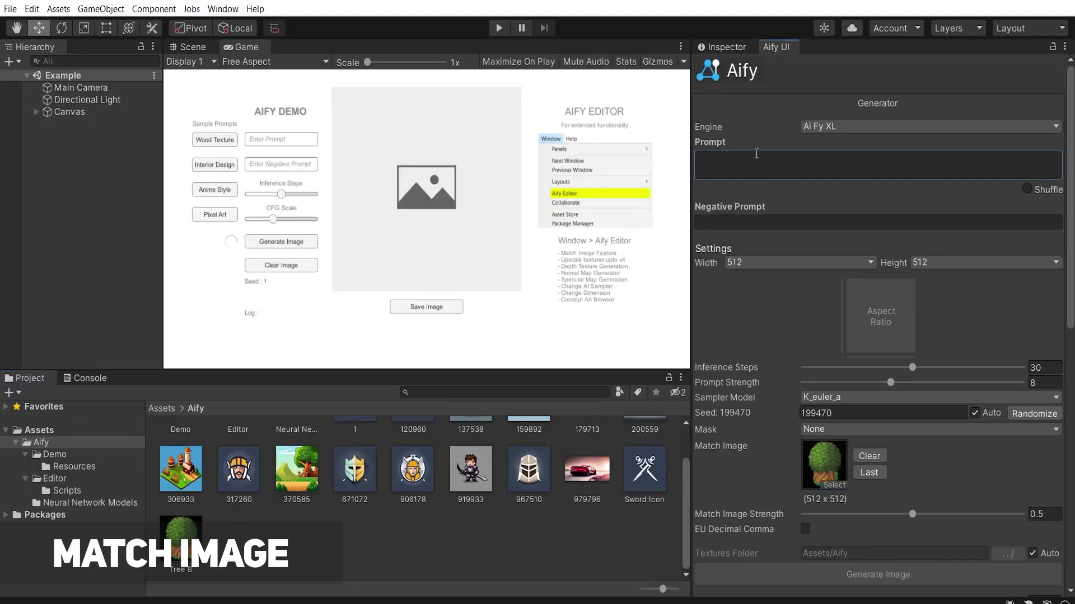
Enter the prompt "pixel art, tree, bark, leaves, 8 bit, pixelized, stylized" and generate an image from the tree match image
text(pixel)
text( art, tree, bark, leaves, 8 bit, pixelized, stylized)
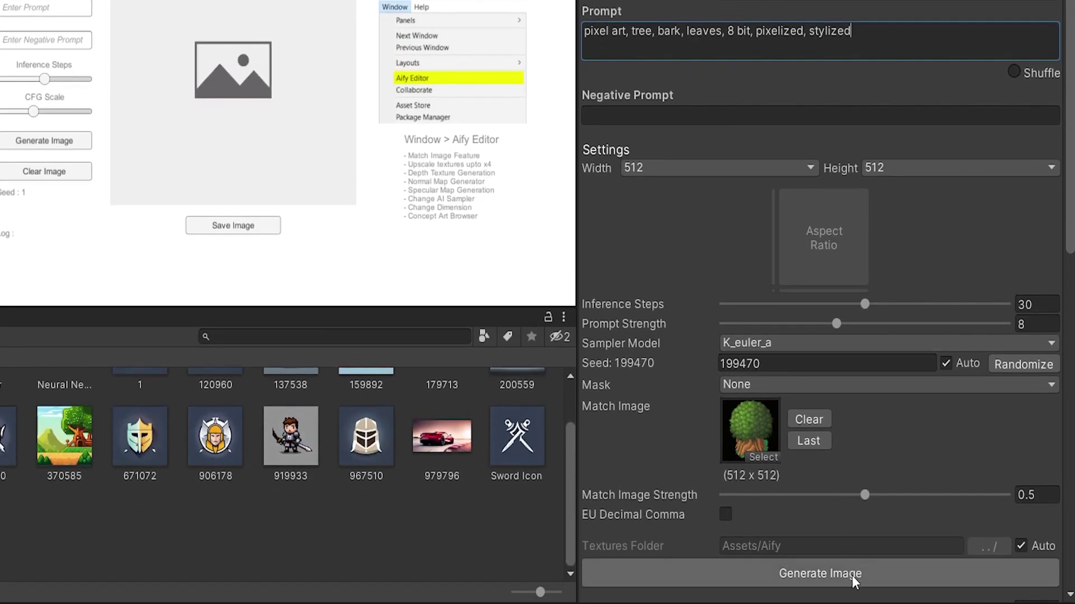
click(852, 577)
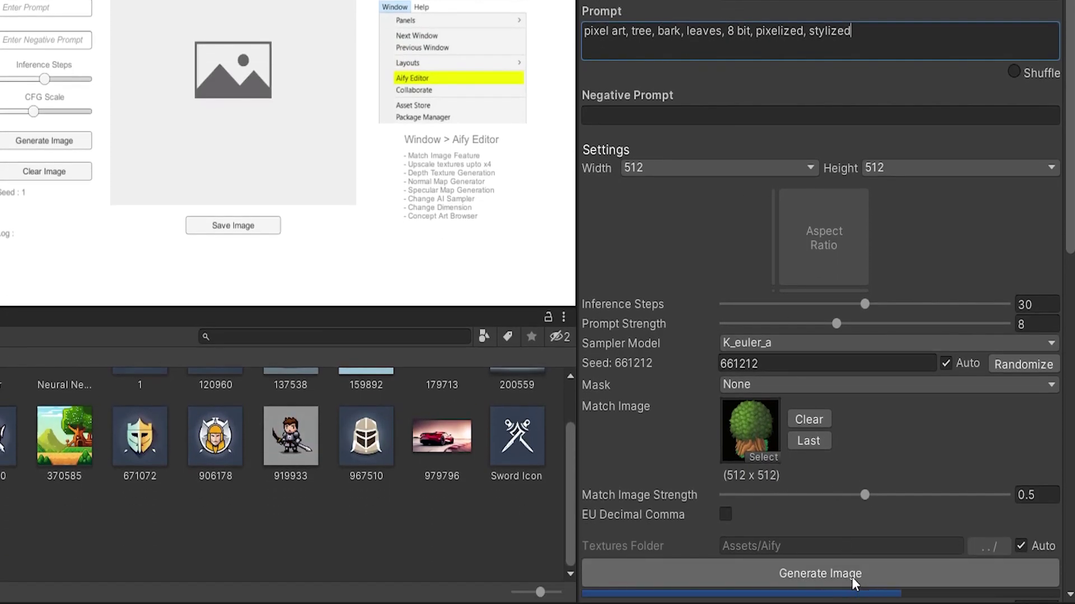
Generate several more variations of the pixel-art tree with the same prompt, tree match image and automatic seed
scroll(820, 302, down, 10)
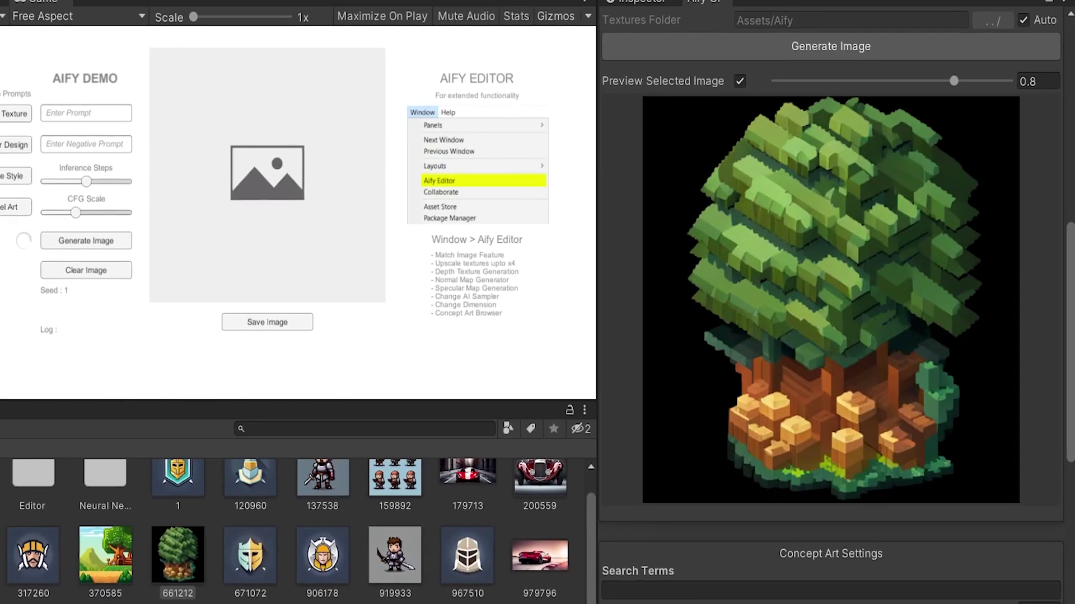
scroll(820, 302, up, 9)
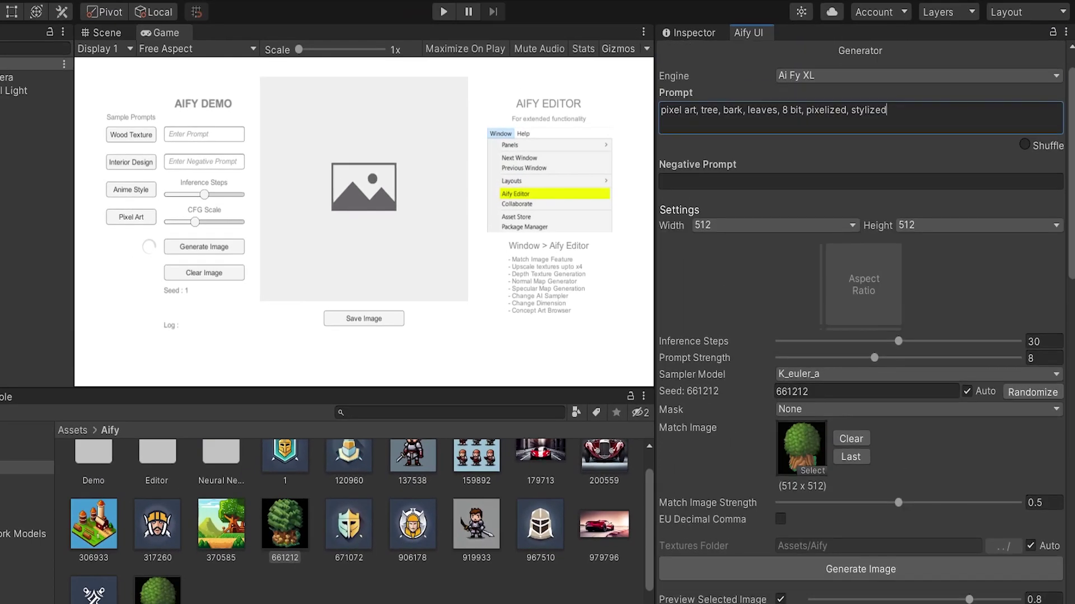
scroll(839, 593, up, 1)
click(855, 599)
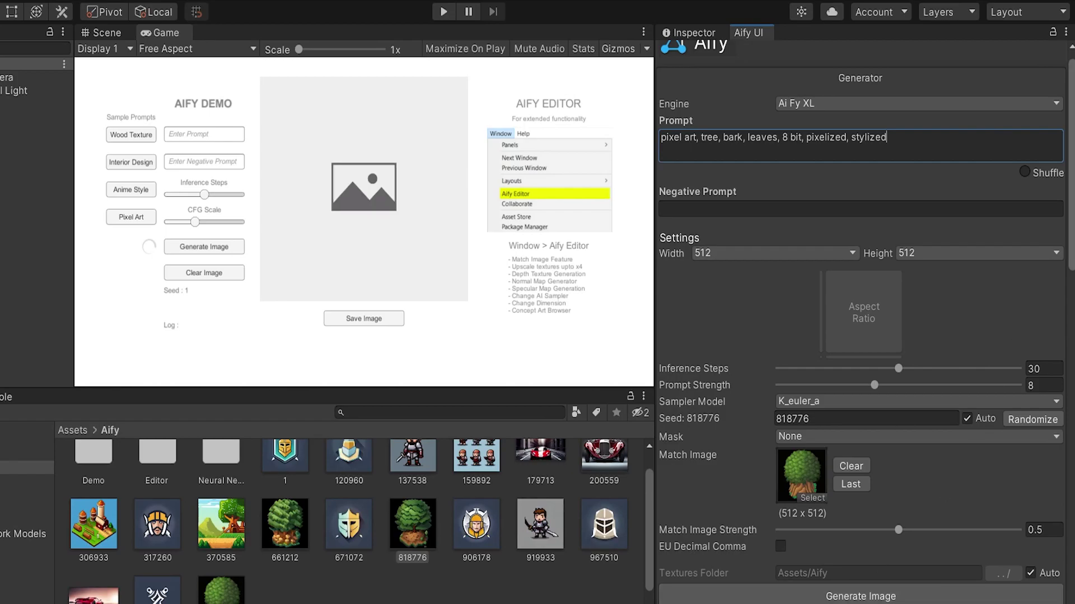
scroll(901, 567, down, 10)
scroll(907, 568, up, 10)
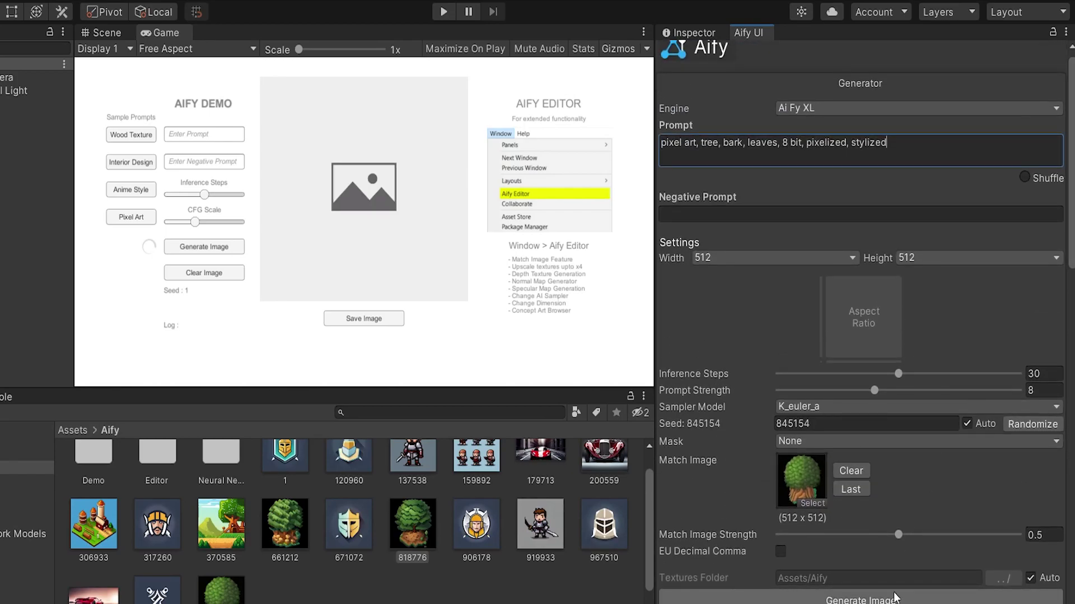
click(894, 598)
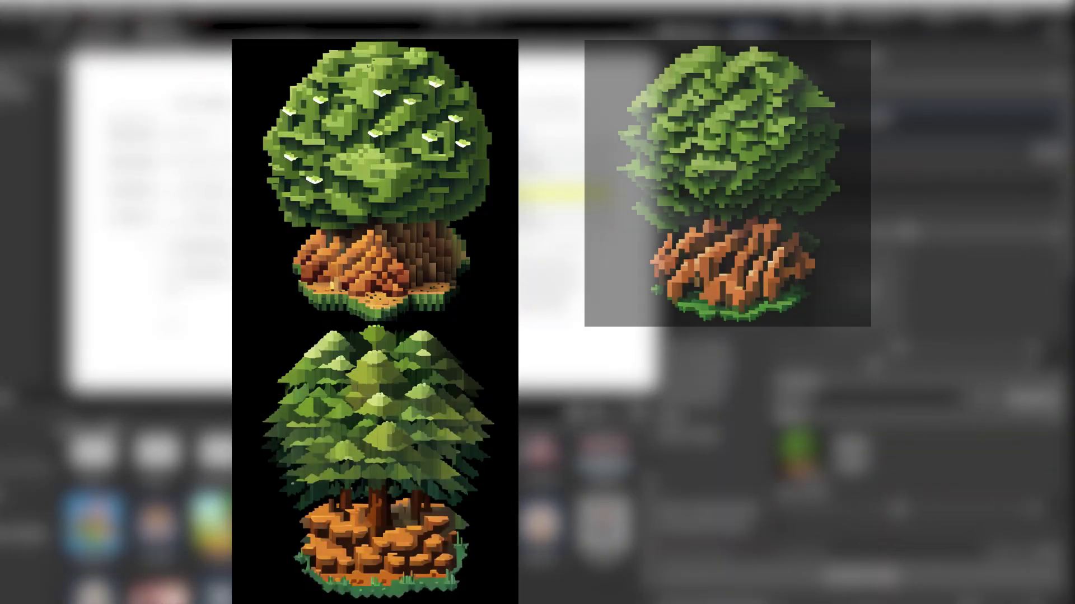
Switch to Paint, draw a pointed six-sided shield outline with straight black lines, and tidy its lower tip
mouse_move(63, 181)
mouse_down()
mouse_move(161, 145)
mouse_move(256, 179)
mouse_move(63, 283)
mouse_up()
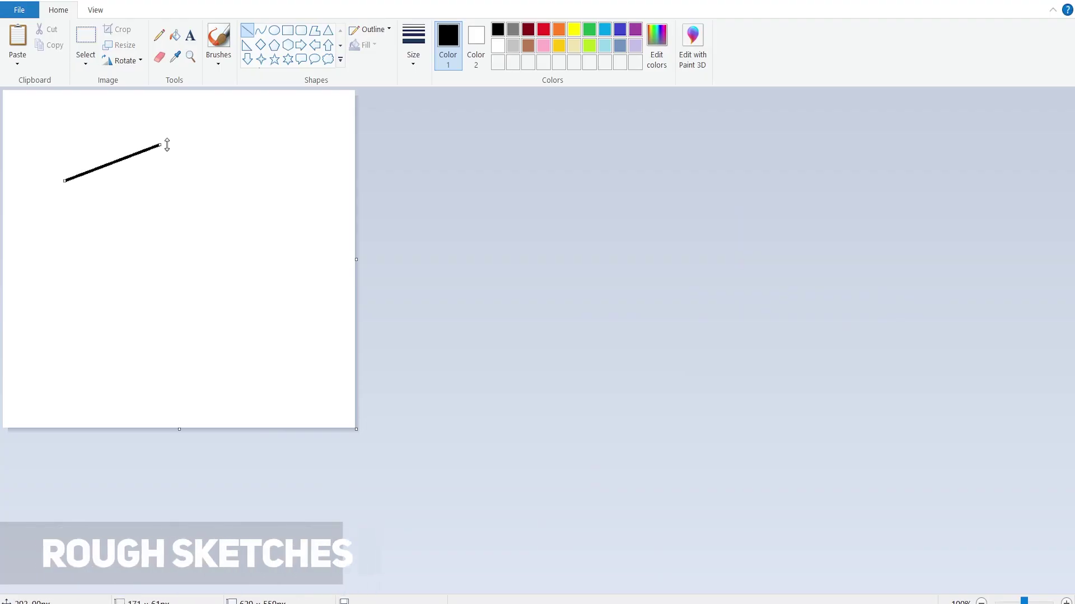
drag(63, 283, 172, 399)
drag(256, 179, 256, 286)
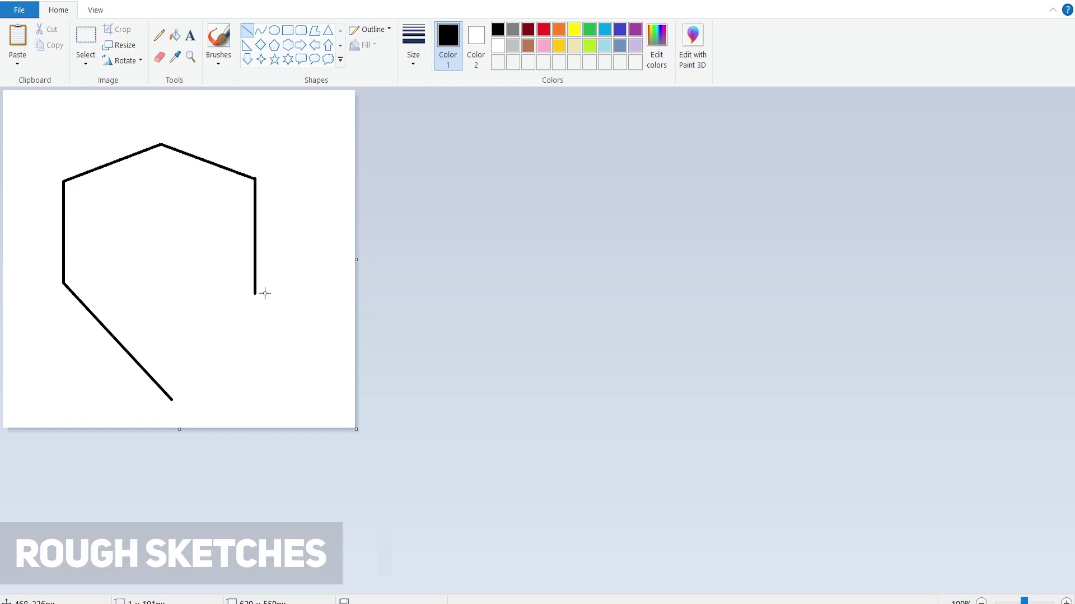
drag(177, 408, 160, 389)
click(160, 56)
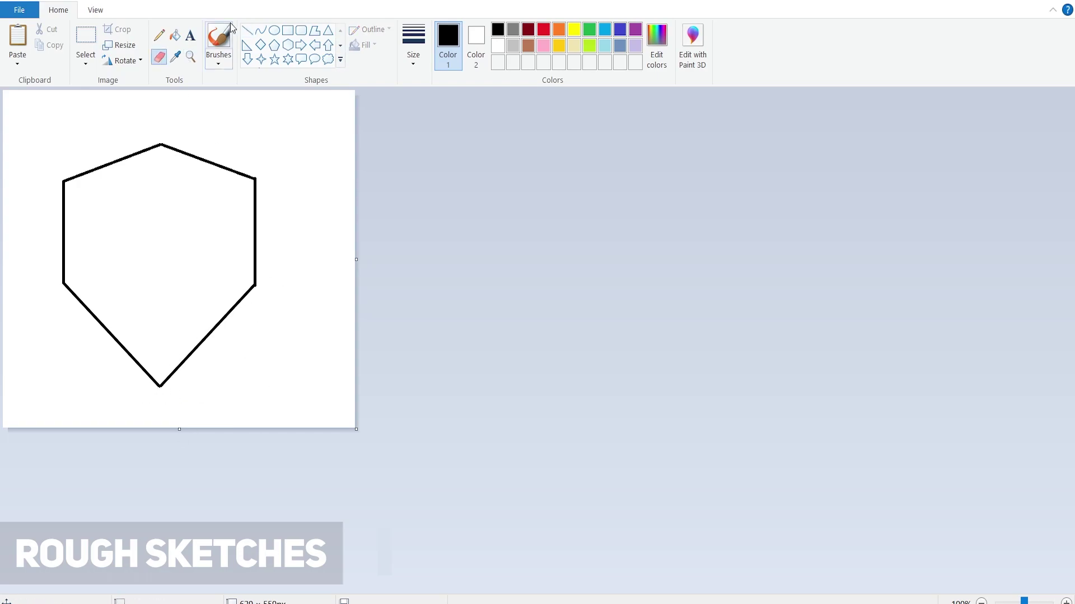
Draw an inner outline parallel to the shield's edges and fill the border between the two outlines grey
click(246, 30)
mouse_move(77, 189)
mouse_down()
mouse_move(168, 156)
mouse_move(72, 187)
mouse_move(71, 280)
mouse_up()
key(ctrl+z)
drag(71, 279, 158, 373)
drag(159, 373, 243, 282)
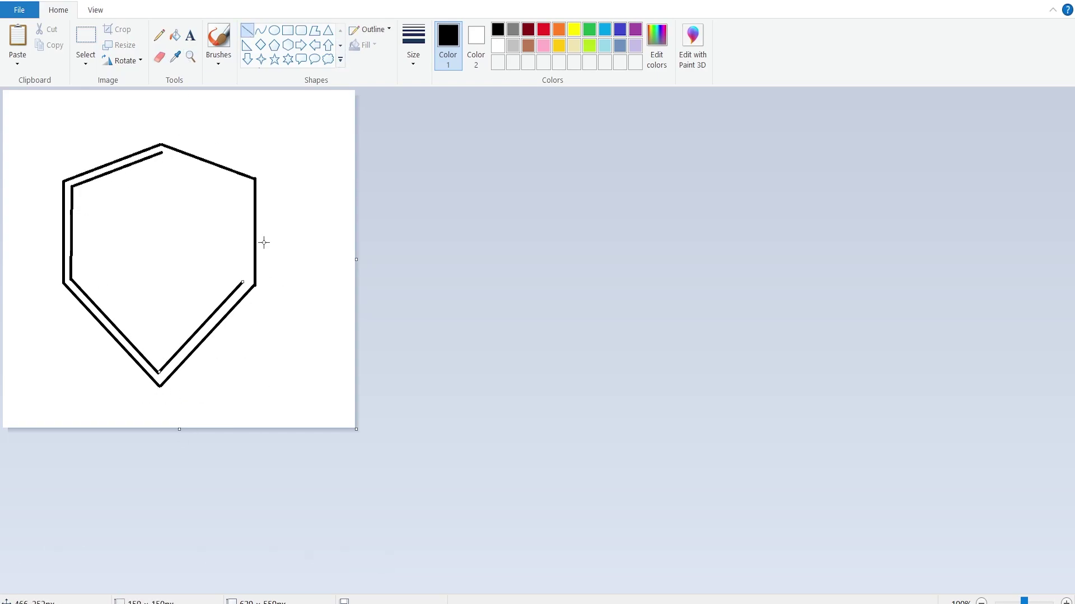
Draw a cross of double black lines inside the shield and fill the four fields around it red
drag(148, 159, 149, 360)
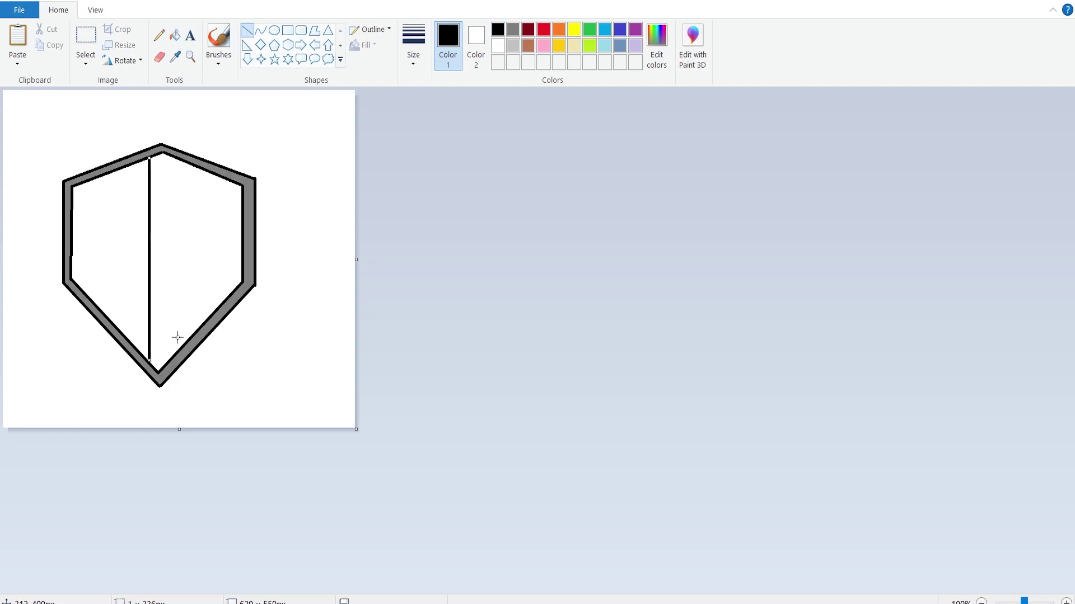
drag(71, 252, 242, 252)
click(544, 29)
click(175, 36)
click(109, 201)
click(207, 202)
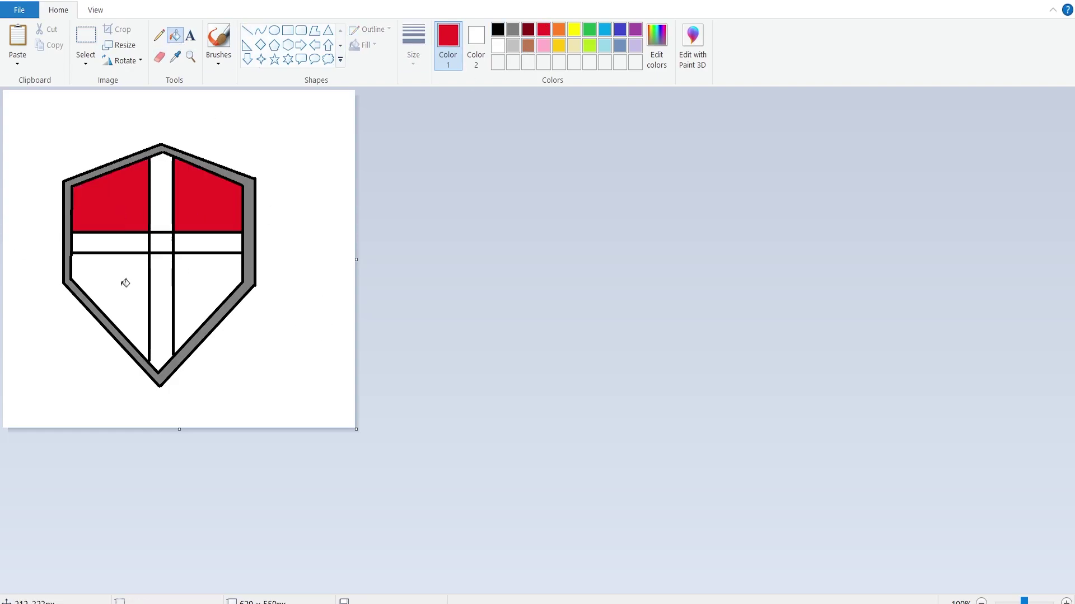
click(109, 302)
click(207, 303)
click(160, 56)
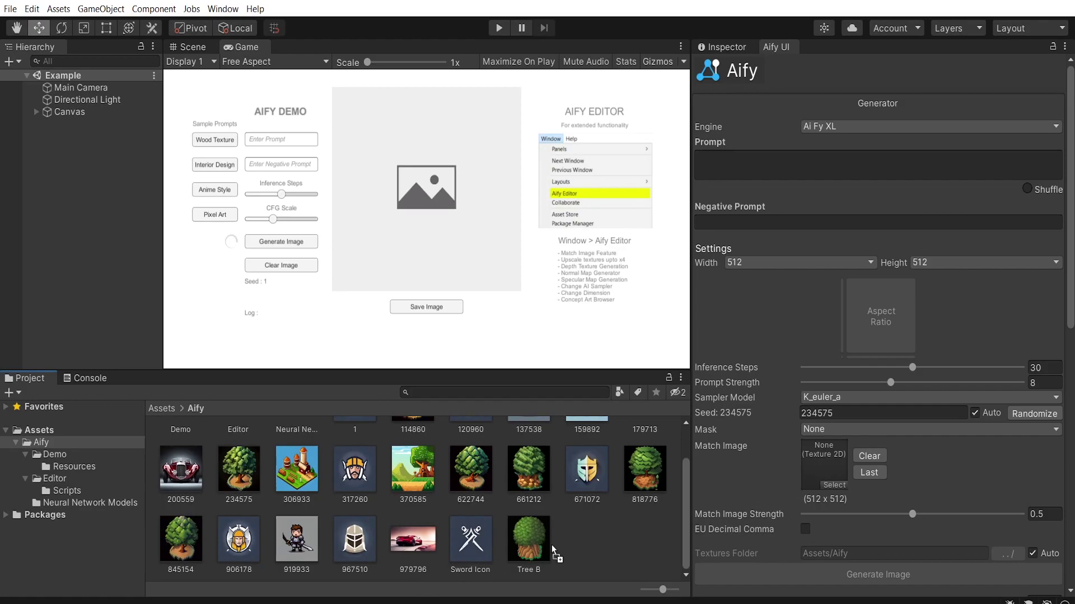
In Unity, import the Sheild drawing as match image and enter the prompt "Armour, roman, red flag cross, steel border, icon, vray, 3D model, render"
drag(591, 535, 592, 536)
drag(470, 539, 814, 474)
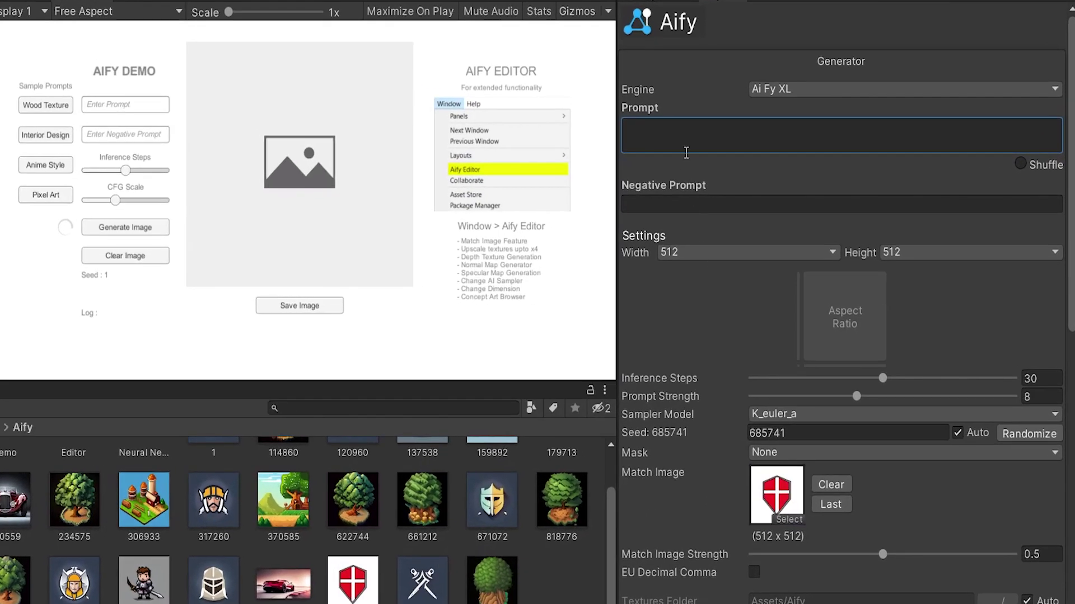
click(745, 169)
text(Armour, roman, red flag cross, steel border, icon, vray, 3D model, render)
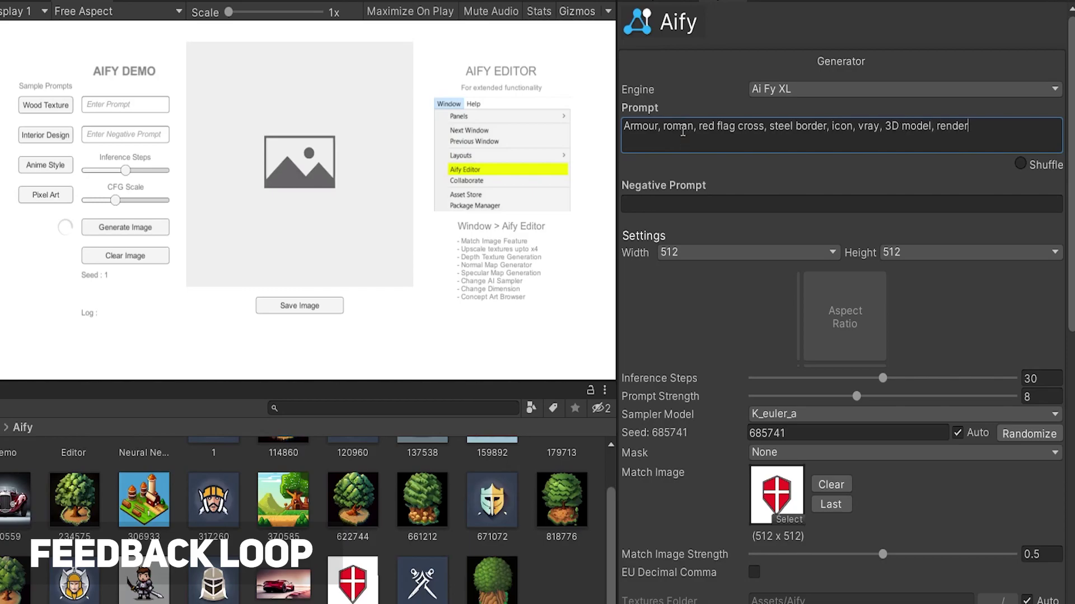
Generate two shield images from the sketch at match image strength 0.5
click(869, 581)
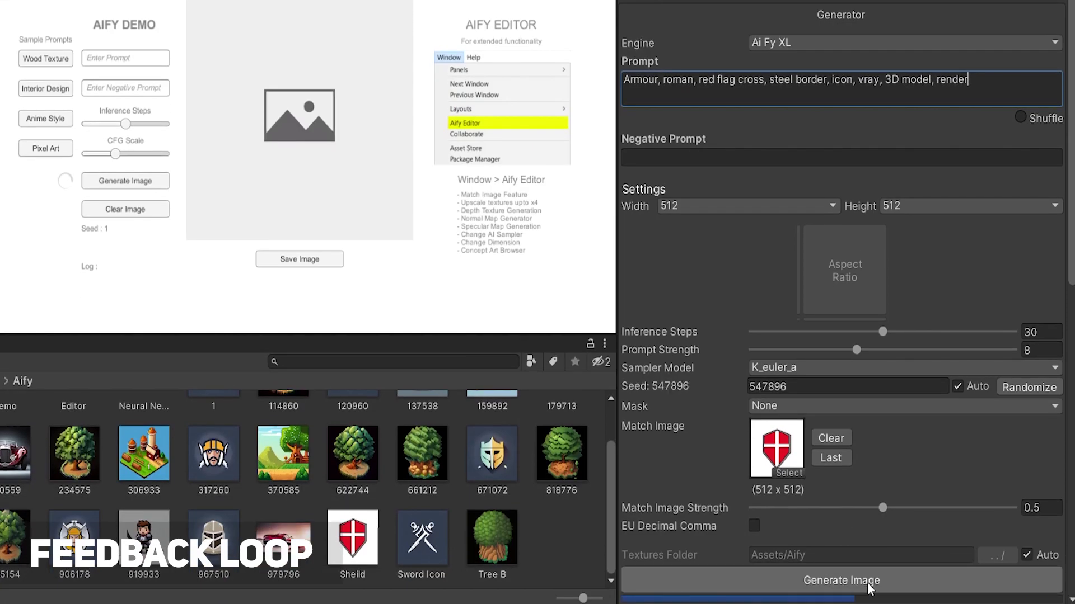
click(876, 573)
scroll(875, 573, down, 8)
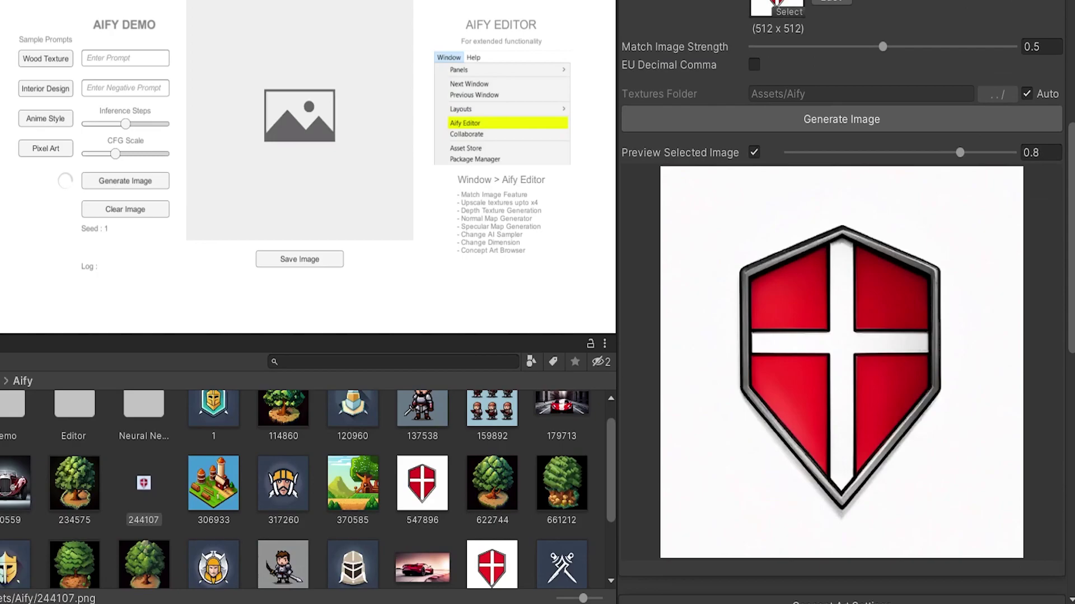
Generate another shield, feed the last result back as match image, and generate again at match image strength 0.2
scroll(862, 152, up, 1)
click(862, 152)
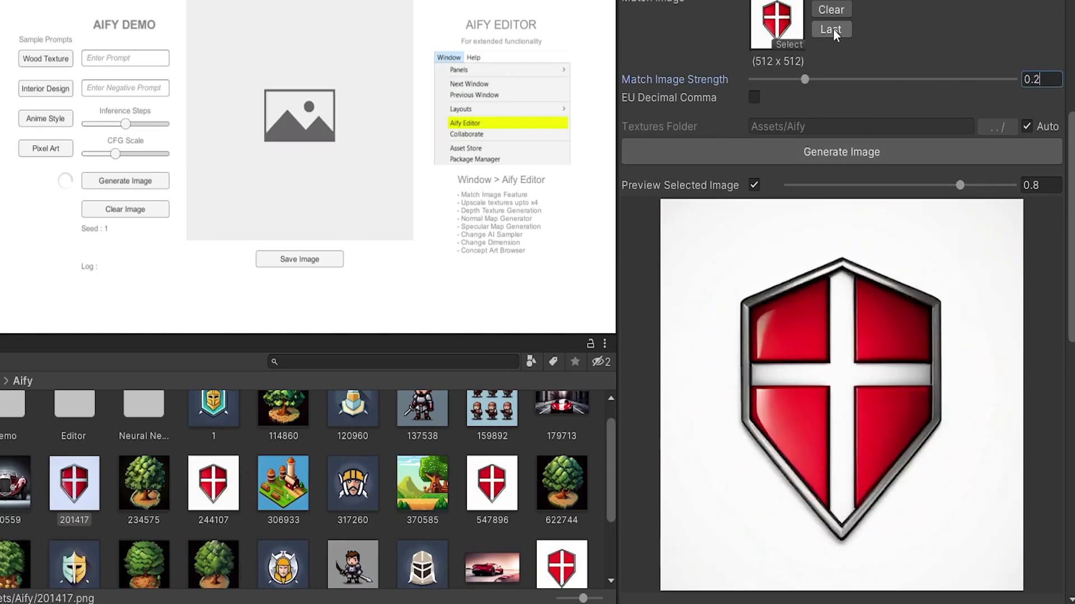
click(868, 153)
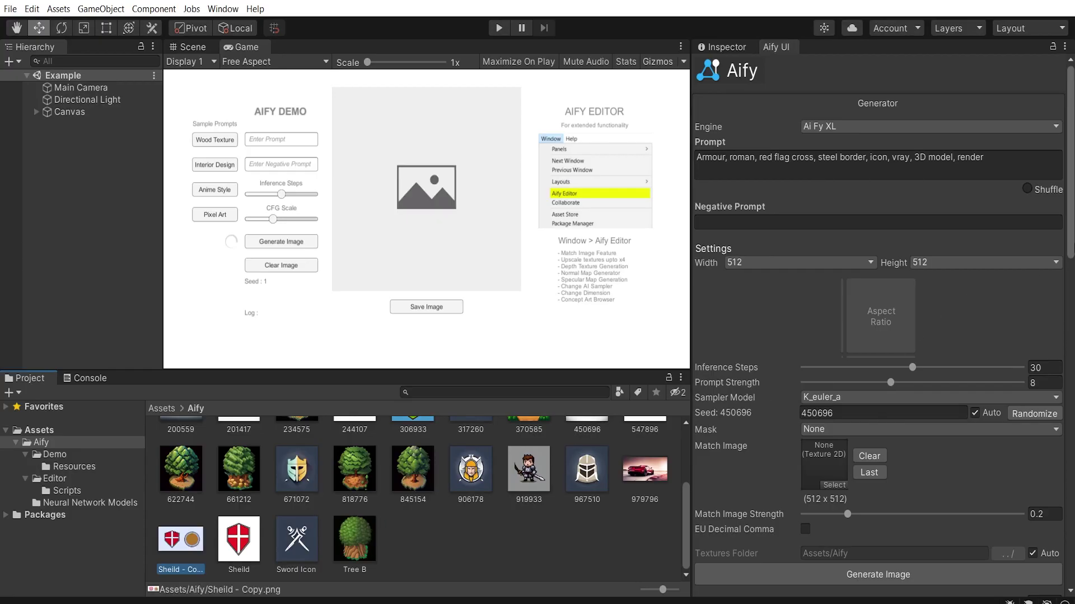
Generate a 512 x 256 image from the Sheild - Copy match image, replacing "roman, red flag cross" with "wood, sheilds" in the prompt
scroll(890, 383, down, 10)
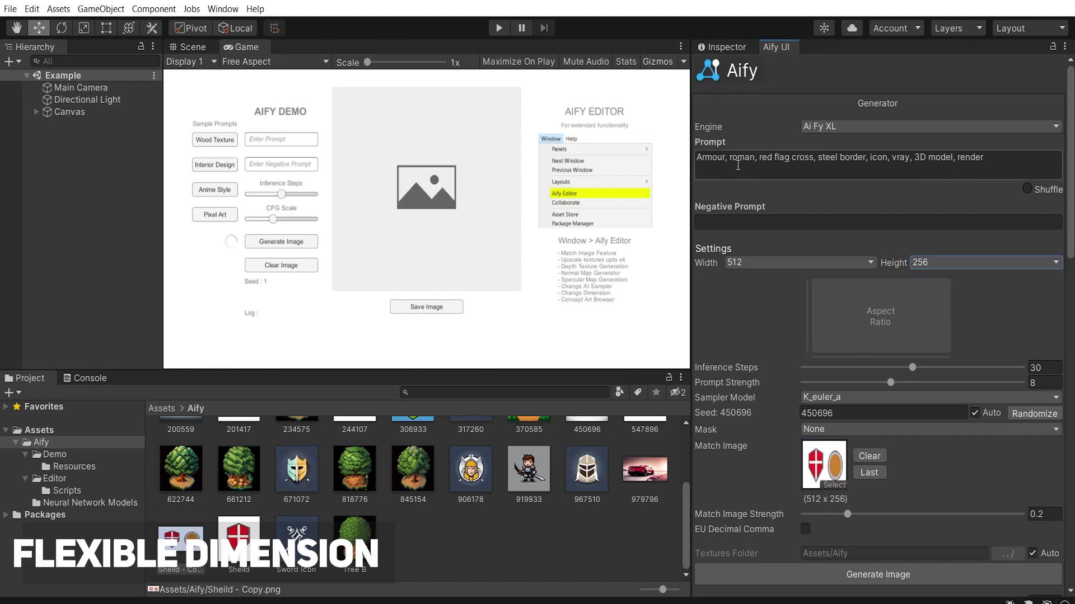
drag(729, 157, 812, 159)
key(BackSpace)
text(wood, sheilds)
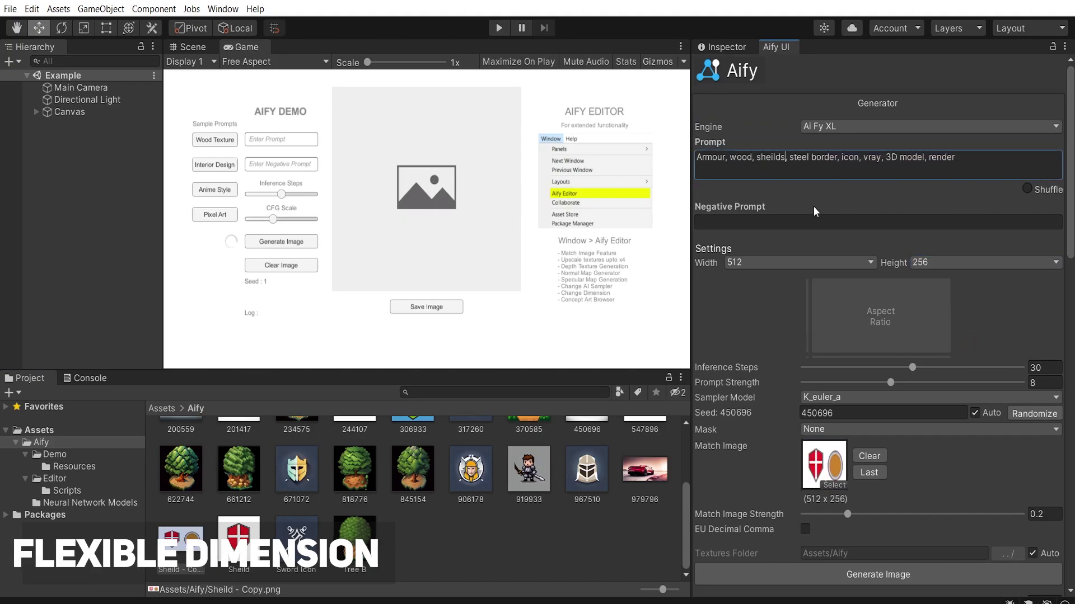
click(907, 574)
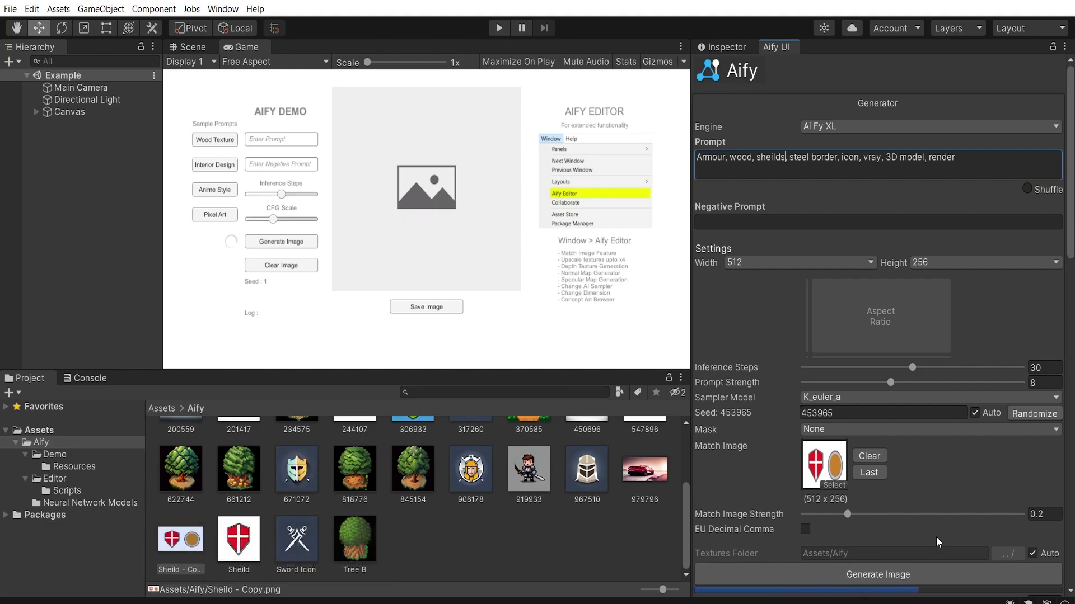
scroll(936, 536, down, 10)
Generate the shield pair at match image strength 0.5 and refine the last result with another generation at strength 0.2
scroll(941, 357, up, 10)
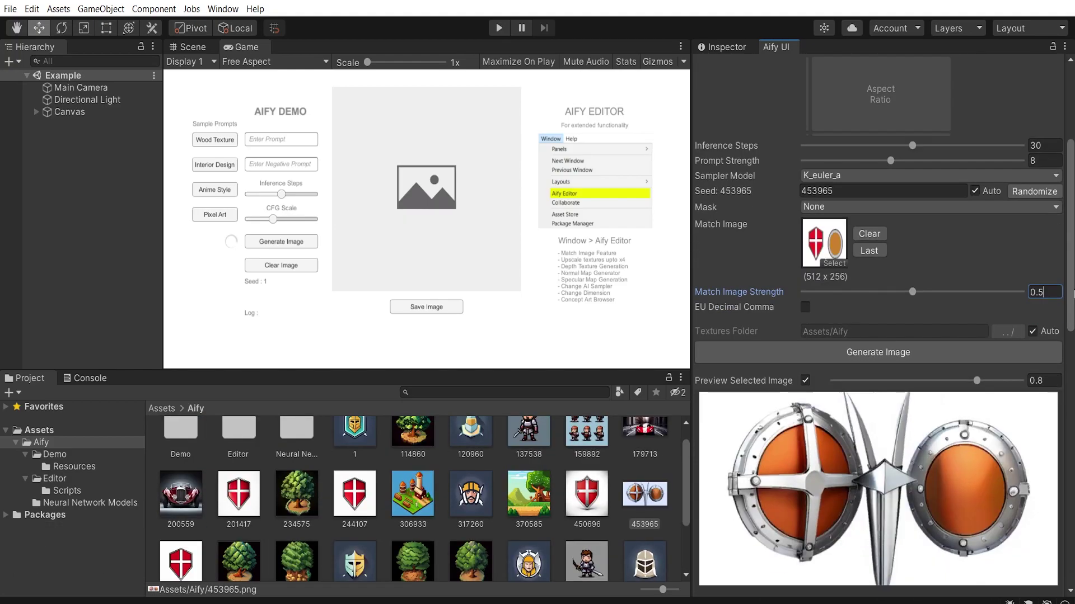
click(941, 357)
click(879, 253)
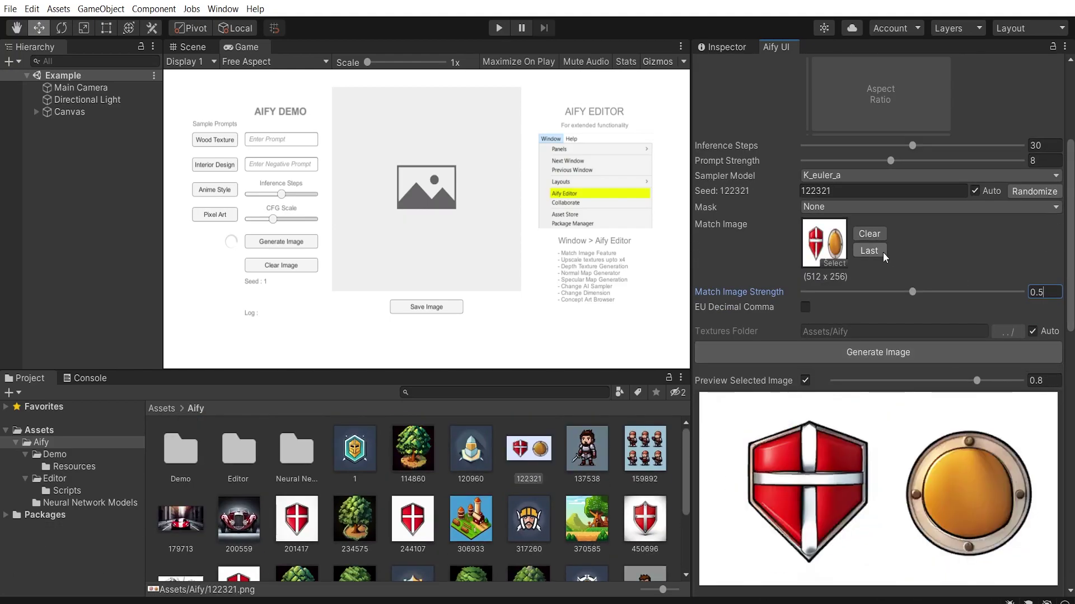
click(1042, 292)
key(BackSpace)
text(2)
click(972, 357)
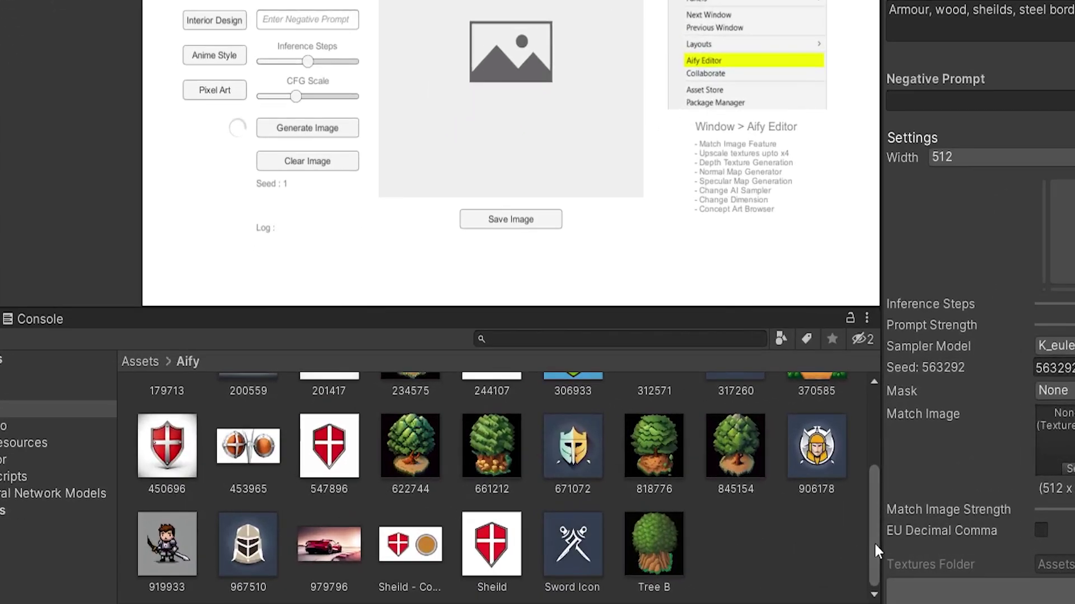
Create a folder named Textures inside Assets/Aify
drag(815, 541, 874, 559)
shift+click(652, 558)
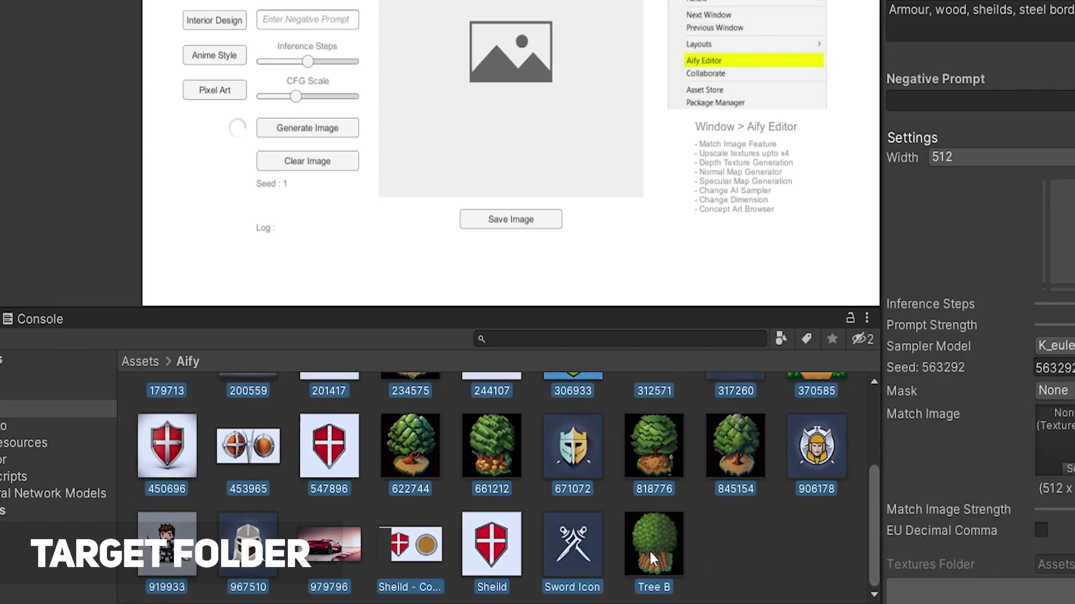
right_click(750, 536)
mouse_move(787, 58)
click(1047, 0)
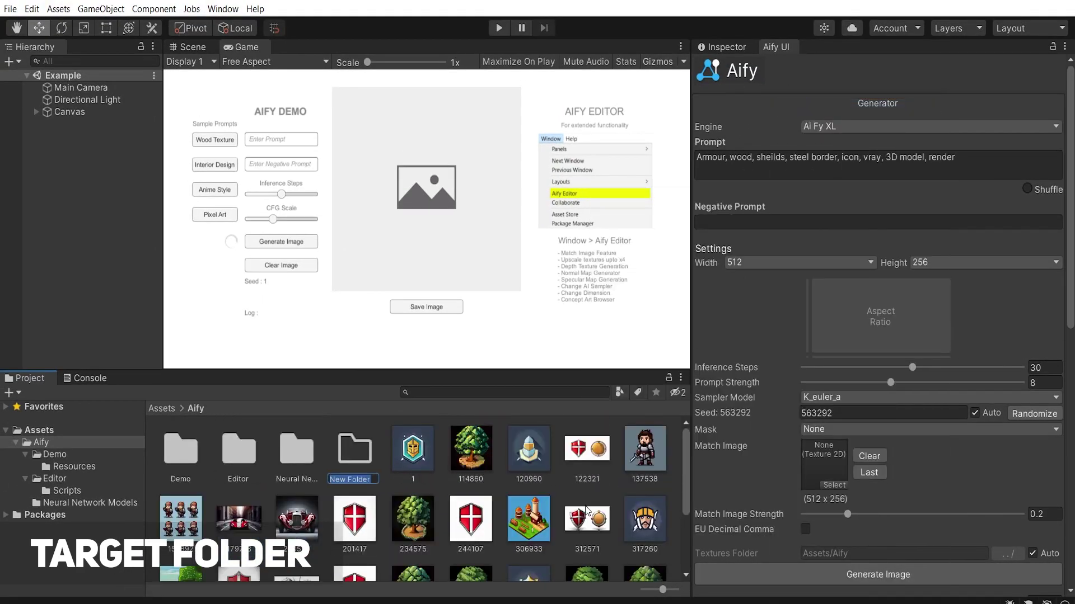
key(Return)
Move all images in the Aify folder, from 1 through Tree B, into the Textures folder
click(413, 451)
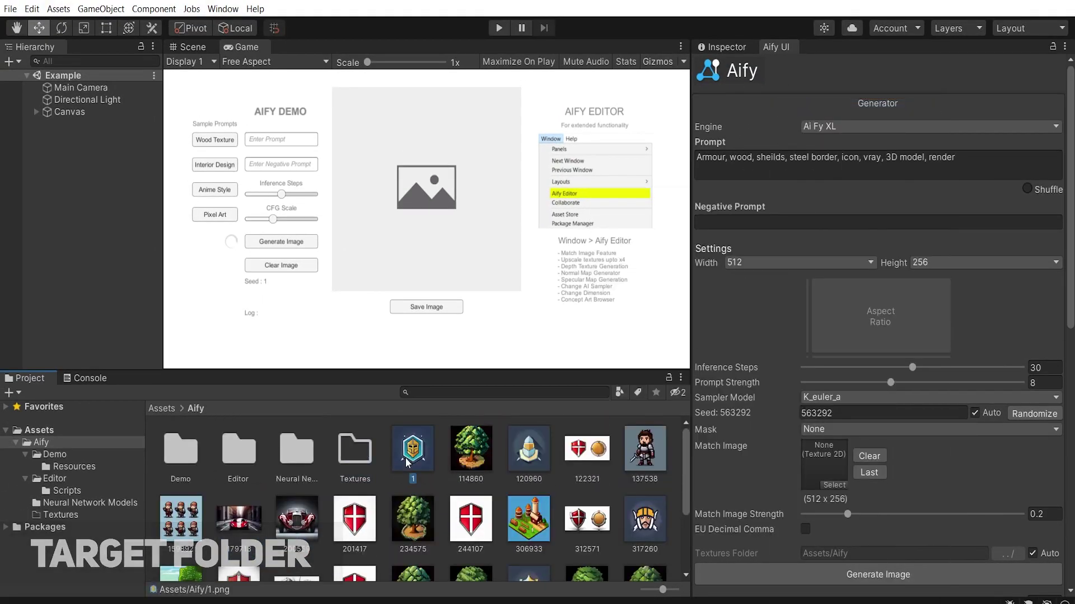
drag(686, 497, 688, 469)
shift+click(597, 539)
drag(370, 460, 369, 461)
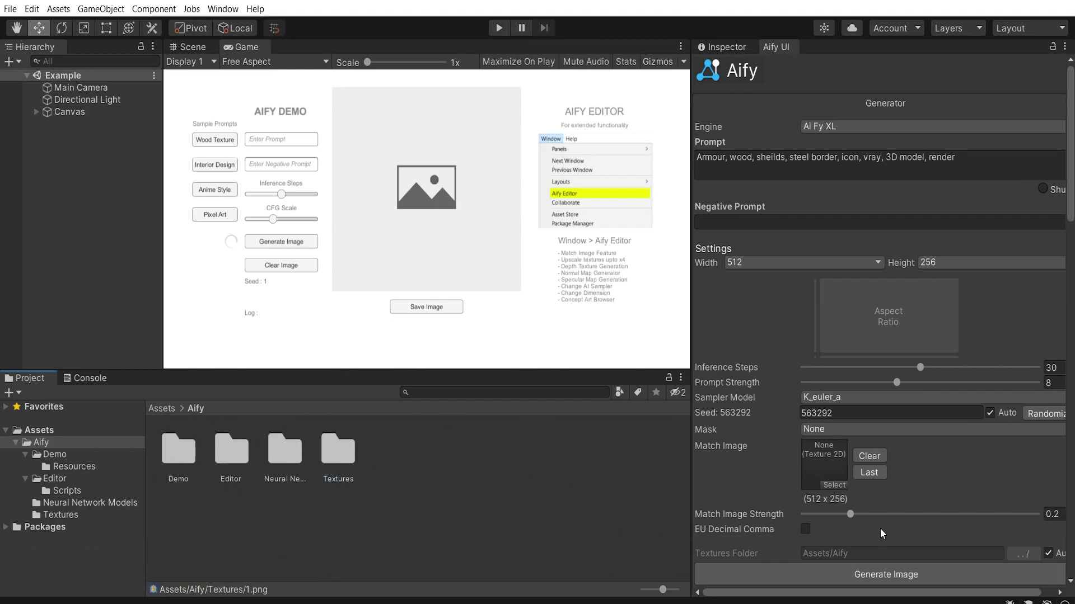